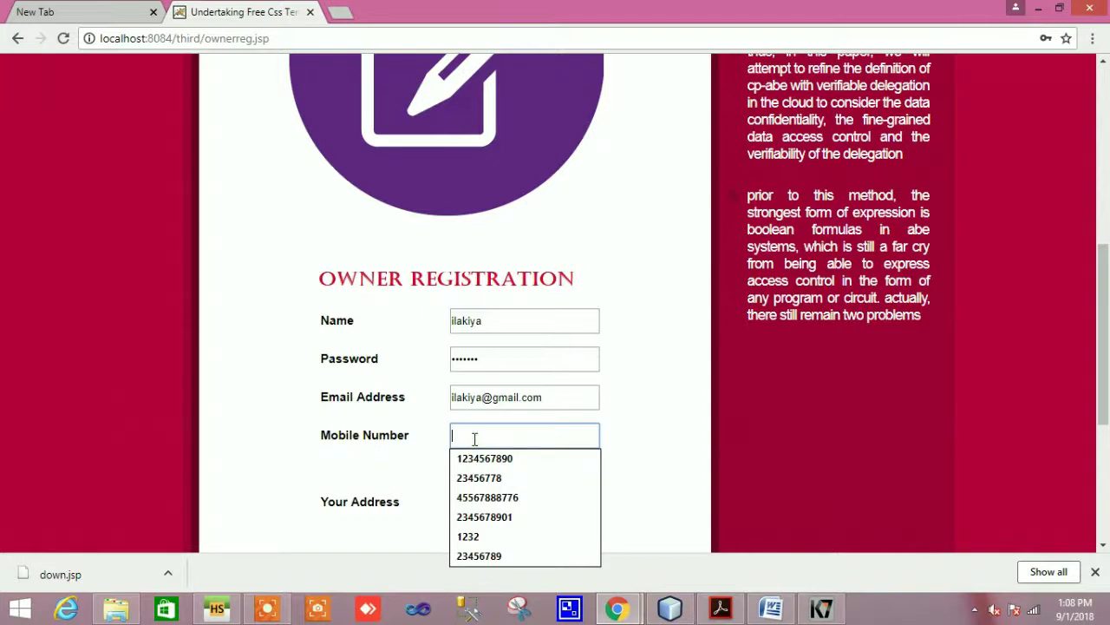
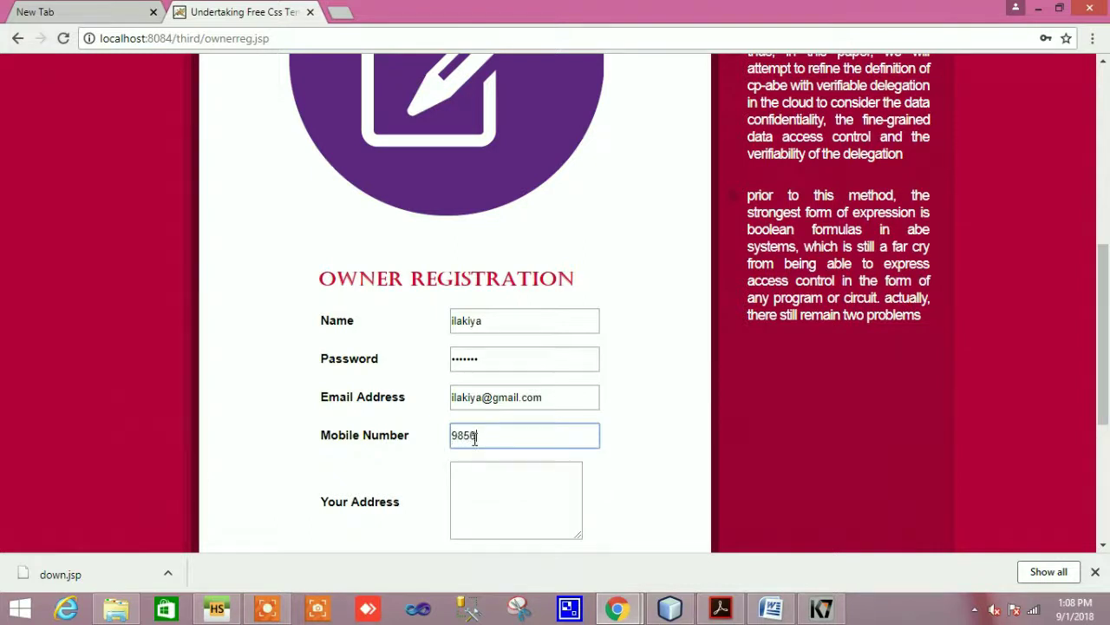
Enter the owner's mobile number and street address on the registration form
{"action": "left_click", "coordinate": [477, 479]}
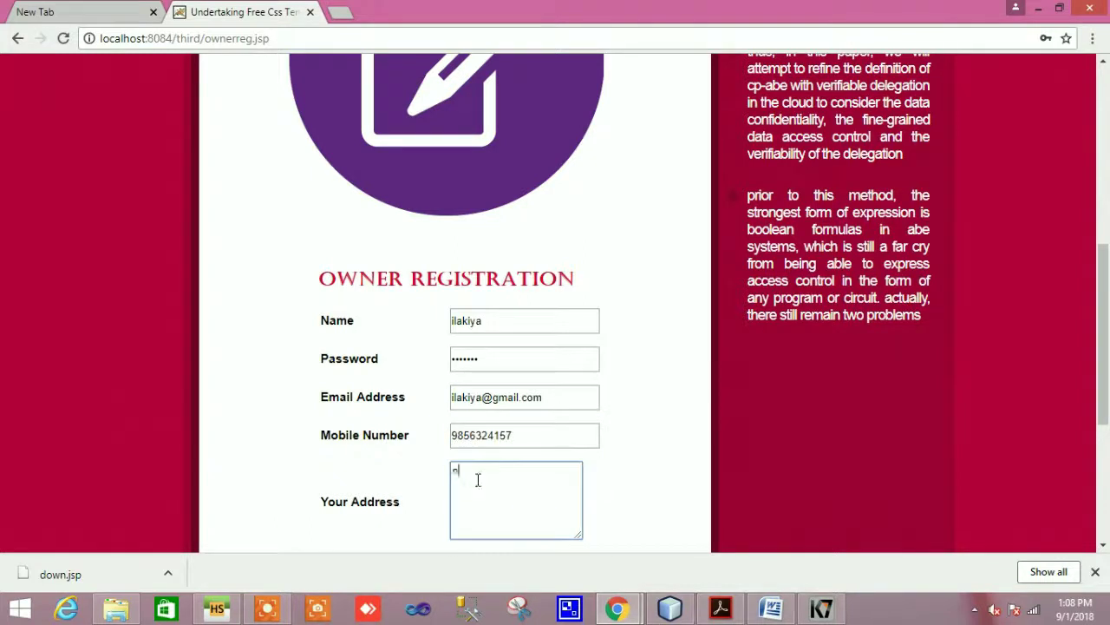
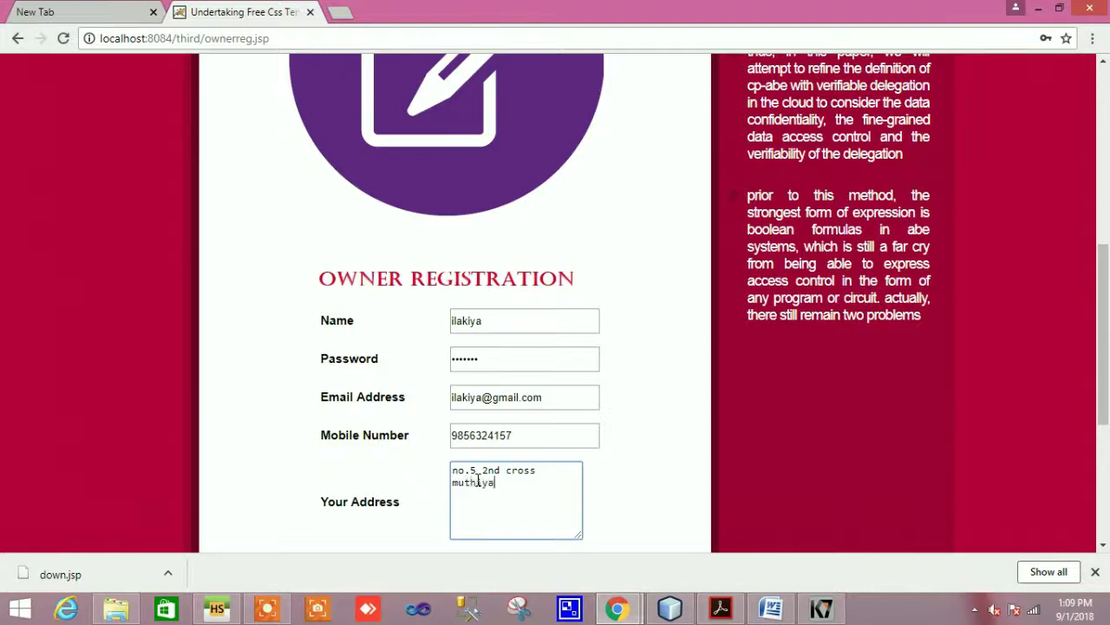
Fill in the suggested birth date, set gender to Female, and pick the suggested pincode and location
{"action": "scroll", "coordinate": [560, 525], "scroll_direction": "down", "scroll_amount": 3}
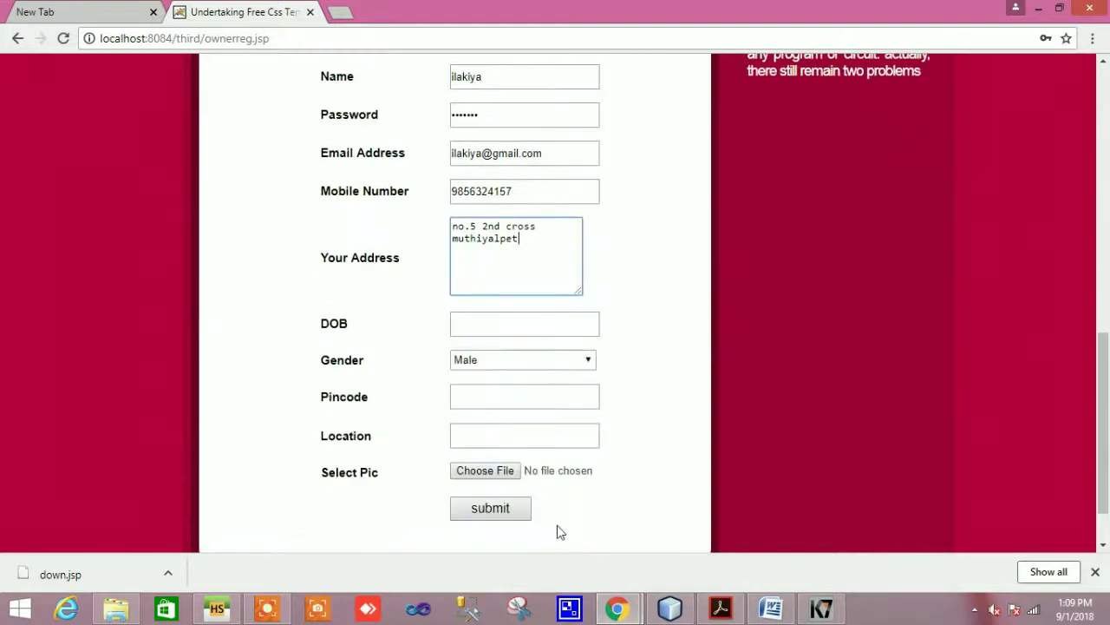
{"action": "left_click", "coordinate": [484, 322]}
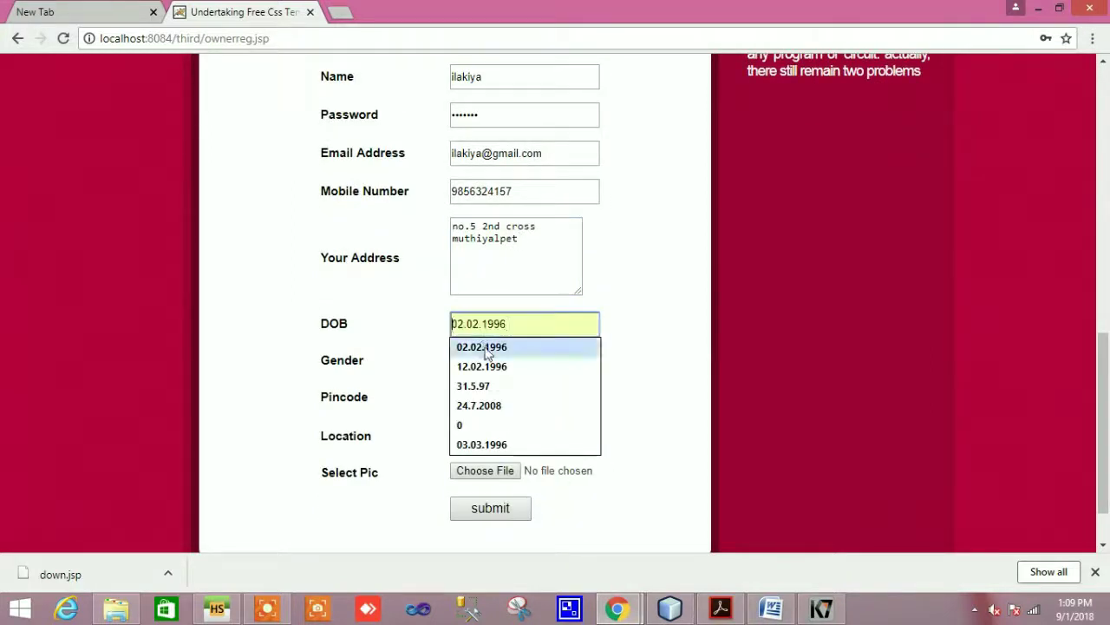
{"action": "left_click", "coordinate": [484, 346]}
{"action": "left_click", "coordinate": [588, 363]}
{"action": "left_click", "coordinate": [548, 389]}
{"action": "left_click", "coordinate": [485, 399]}
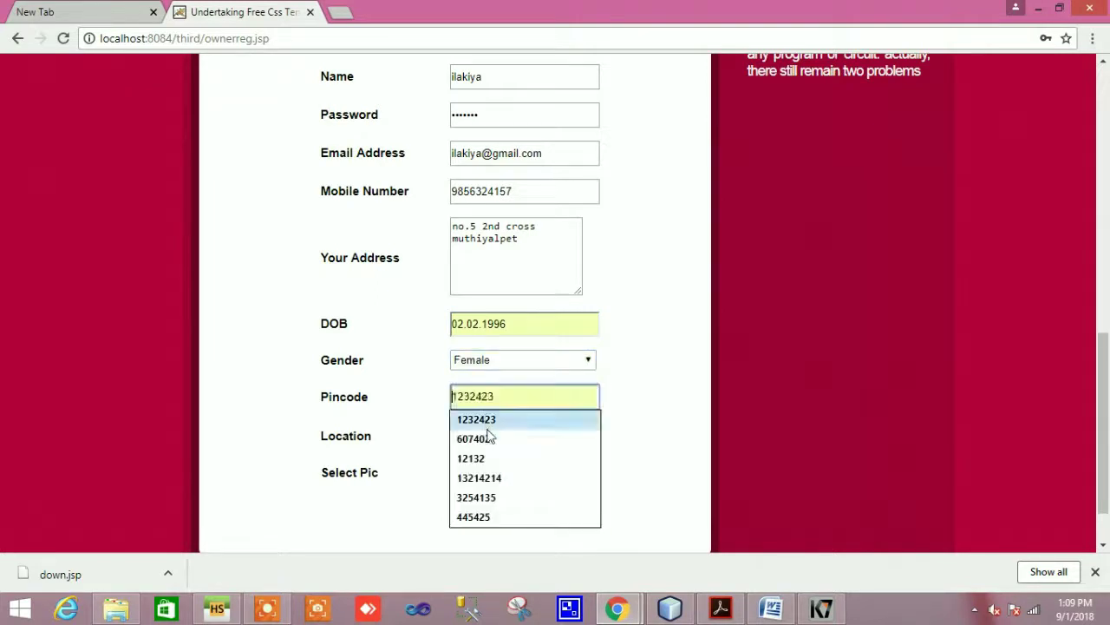
{"action": "left_click", "coordinate": [499, 437]}
{"action": "left_click", "coordinate": [478, 435]}
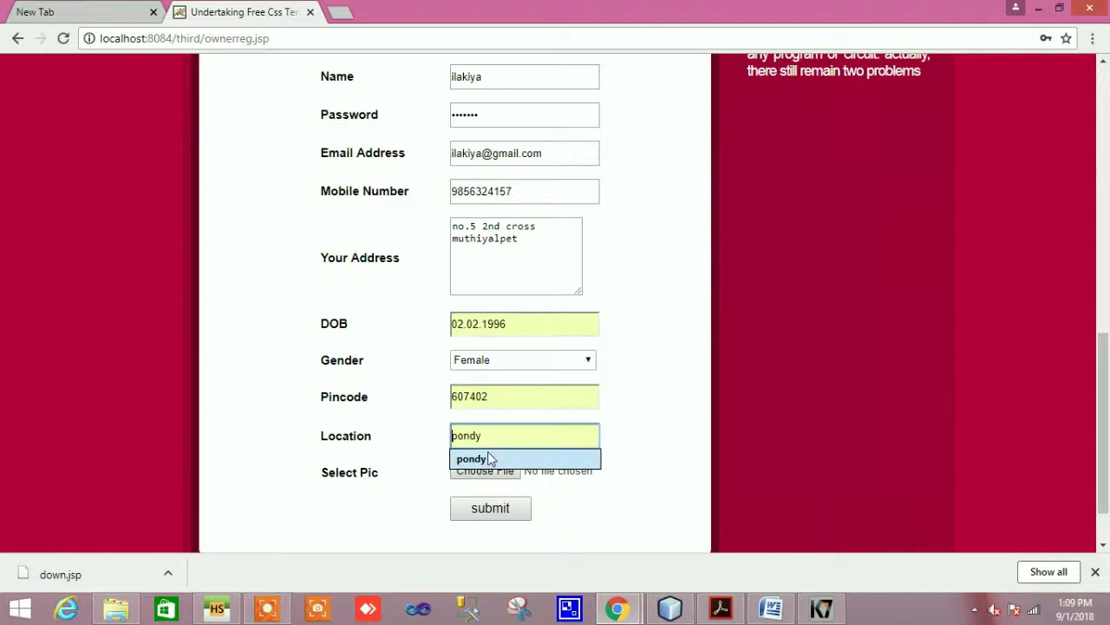
{"action": "left_click", "coordinate": [482, 458]}
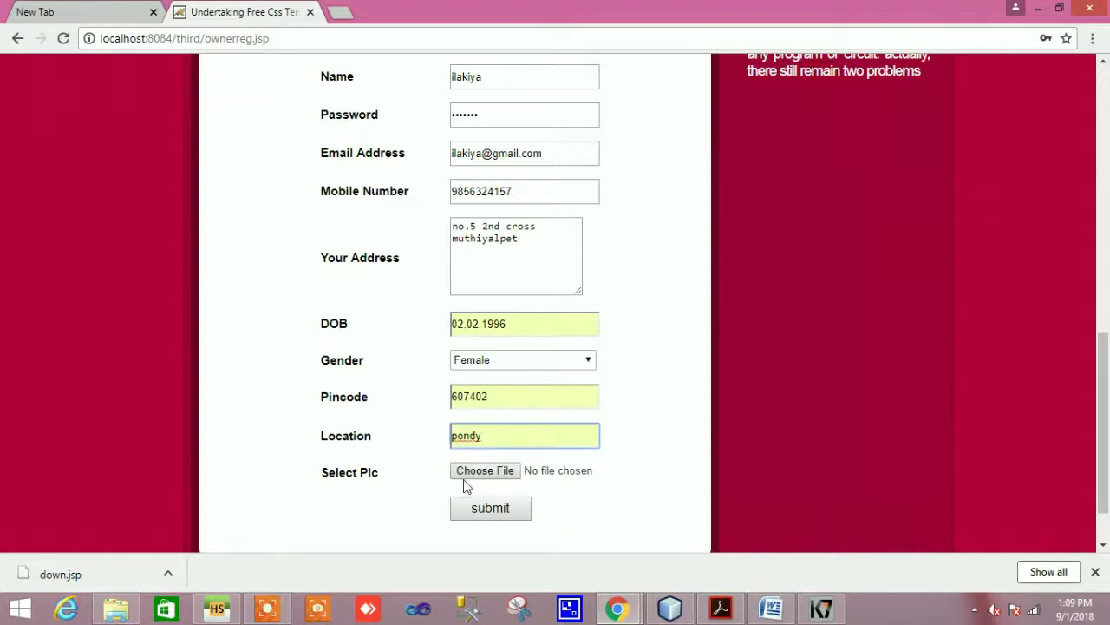
Attach 25.jpg as the profile picture and submit the owner registration
{"action": "left_click", "coordinate": [475, 475]}
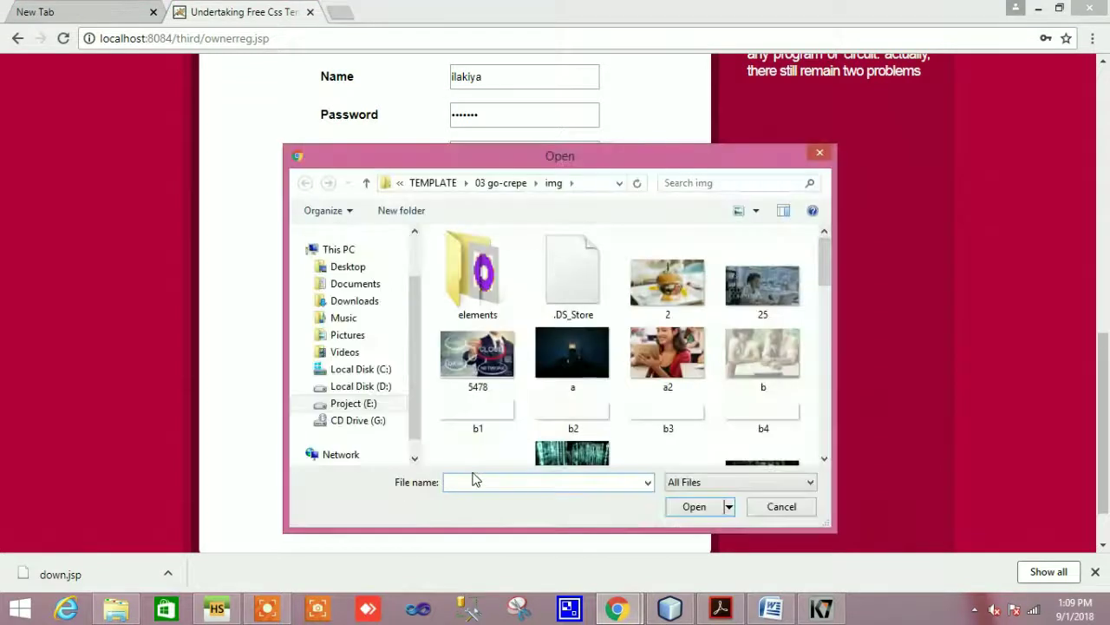
{"action": "left_click", "coordinate": [778, 289]}
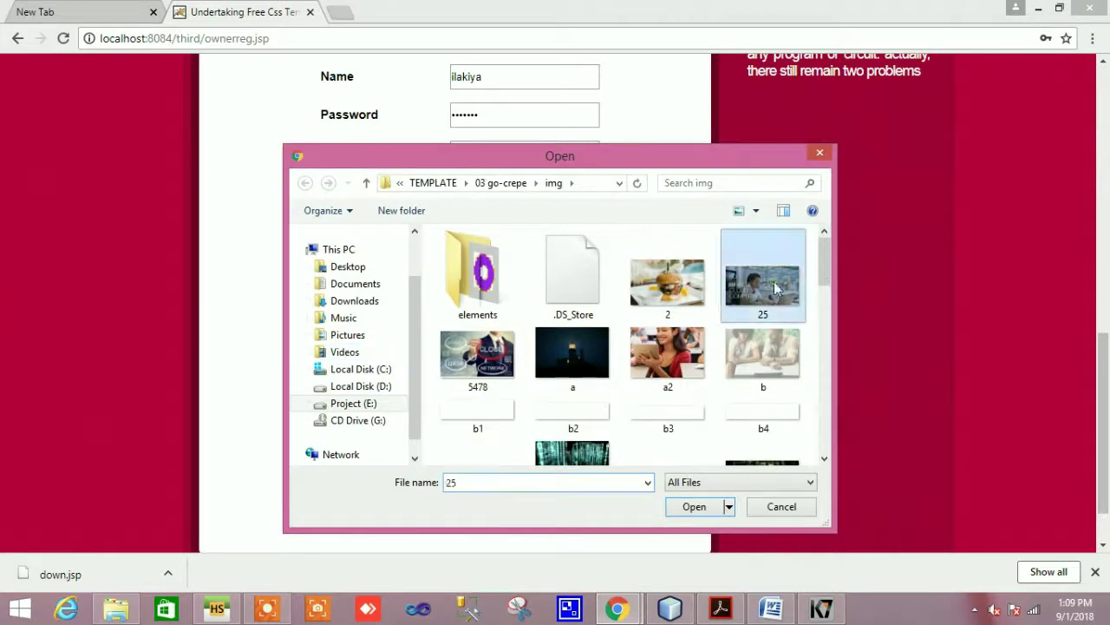
{"action": "left_click", "coordinate": [694, 508]}
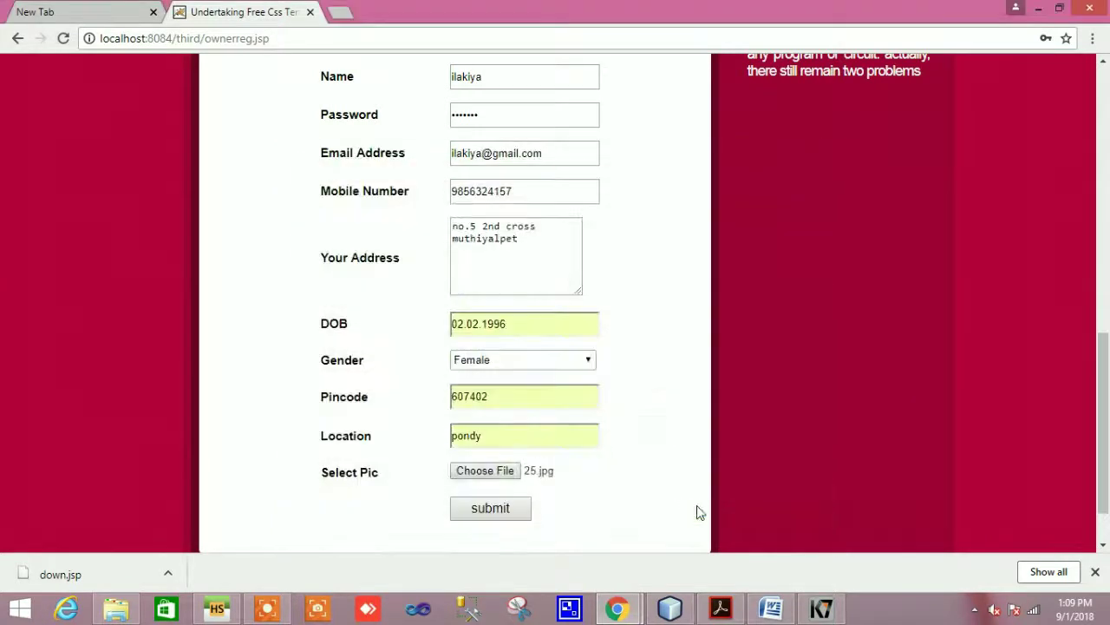
{"action": "left_click", "coordinate": [503, 512]}
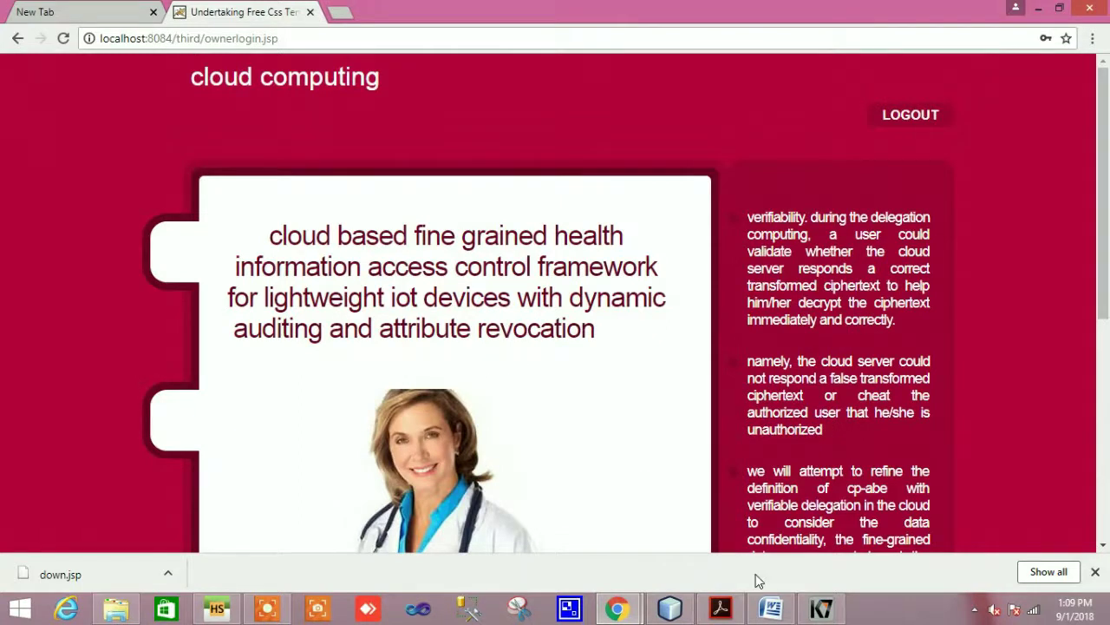
{"action": "mouse_move", "coordinate": [770, 607]}
{"action": "left_click", "coordinate": [788, 546]}
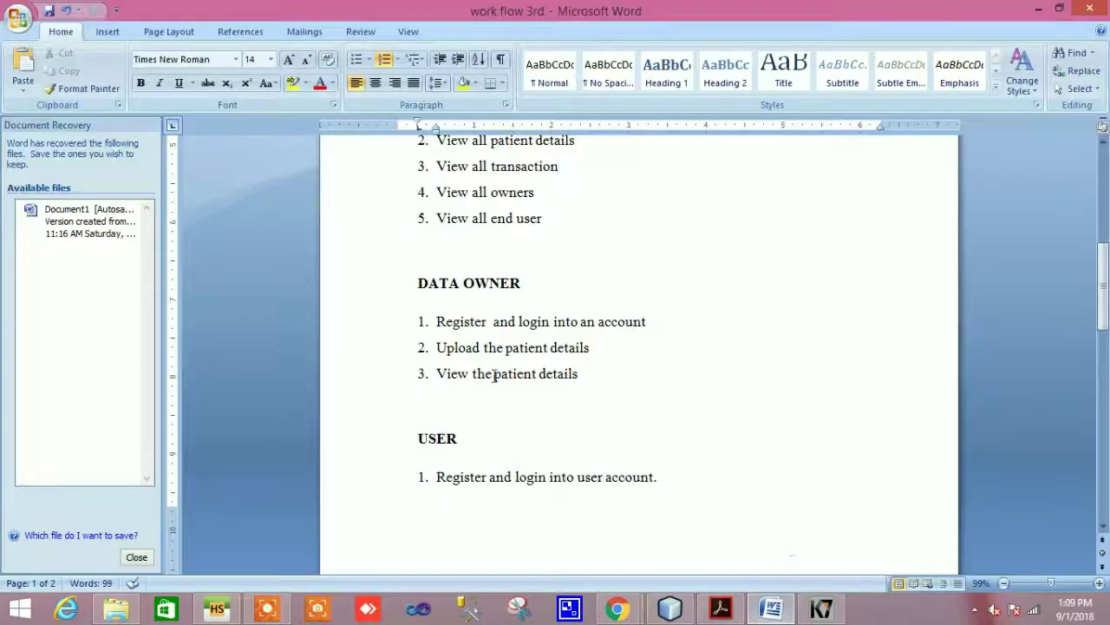
{"action": "left_click_drag", "start_coordinate": [435, 321], "coordinate": [625, 319]}
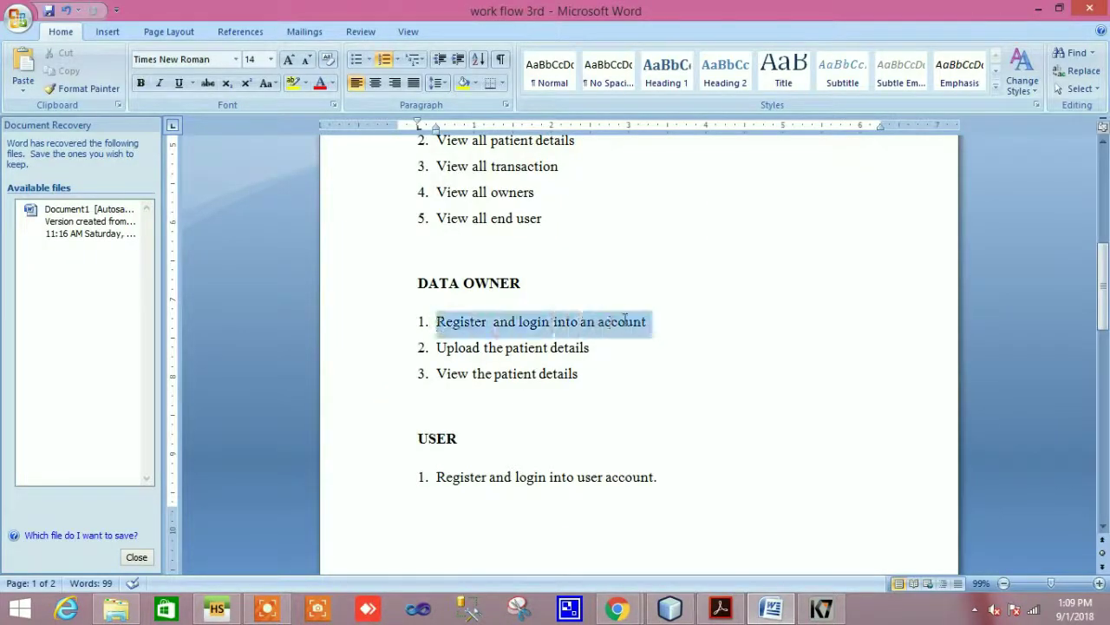
{"action": "left_click", "coordinate": [625, 320]}
{"action": "left_click_drag", "start_coordinate": [436, 347], "coordinate": [592, 347]}
{"action": "left_click", "coordinate": [570, 347]}
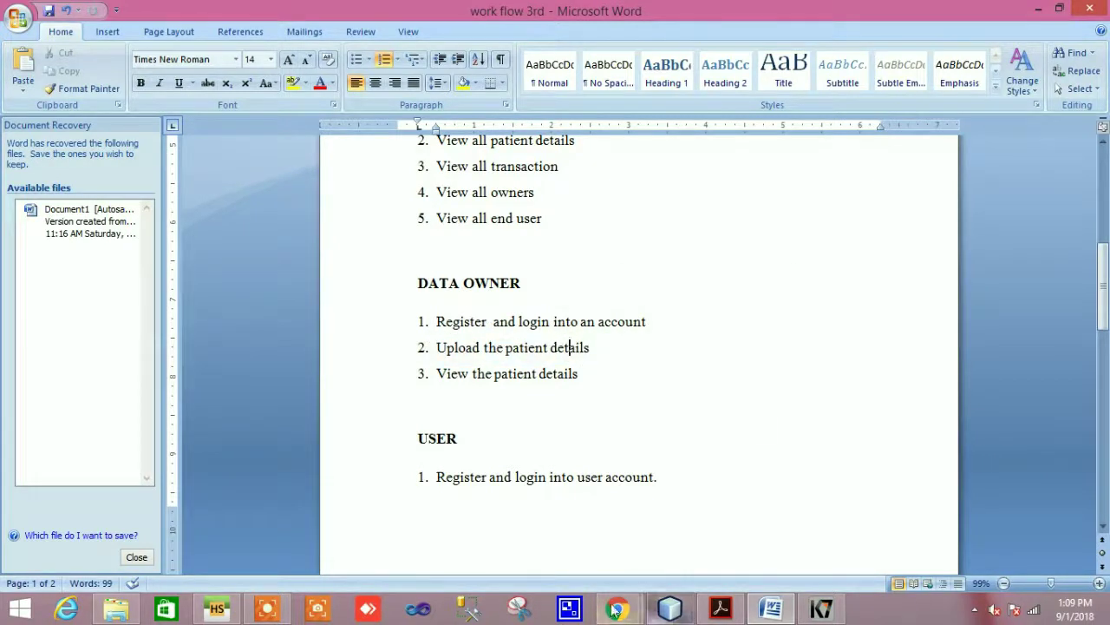
Replace the saved credentials with the new owner's login name and password, and log in
{"action": "mouse_move", "coordinate": [615, 609]}
{"action": "left_click", "coordinate": [544, 546]}
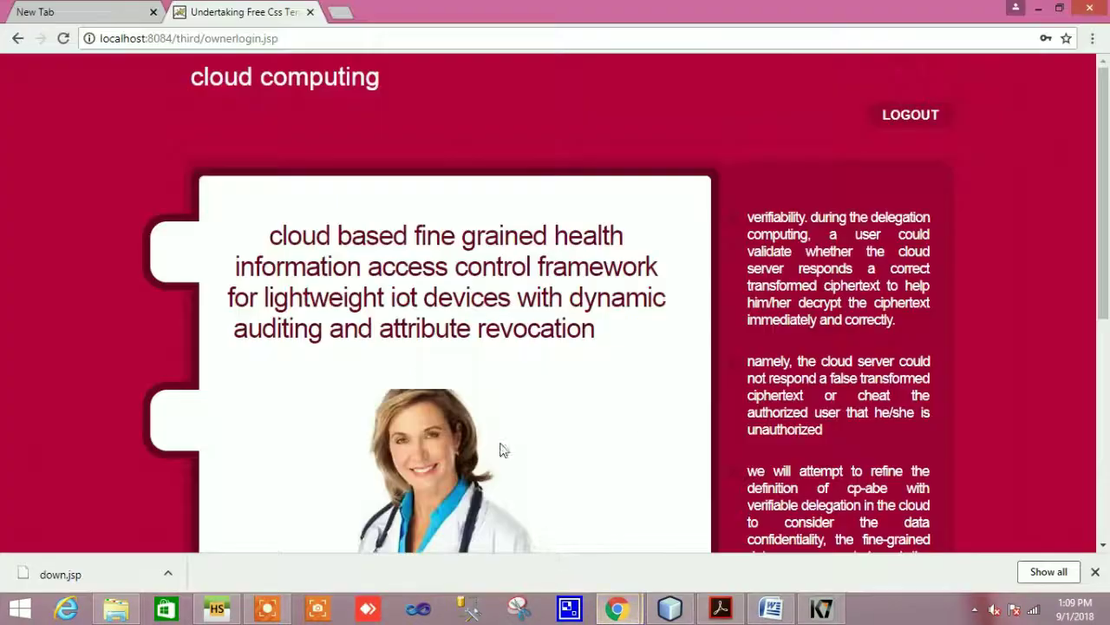
{"action": "scroll", "coordinate": [631, 424], "scroll_direction": "down", "scroll_amount": 5}
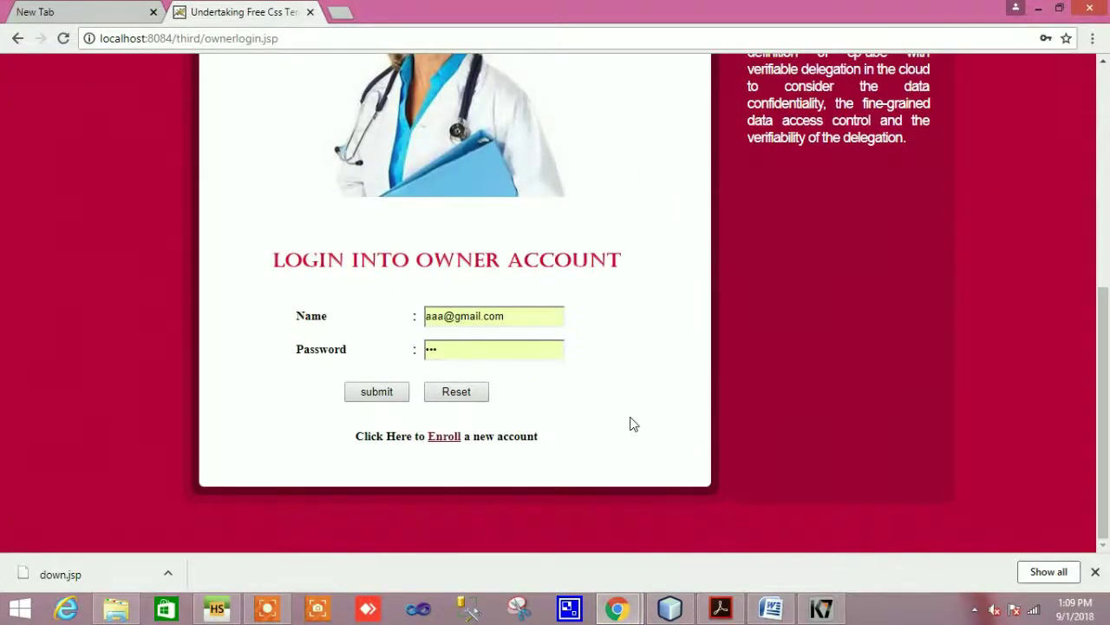
{"action": "triple_click", "coordinate": [526, 315]}
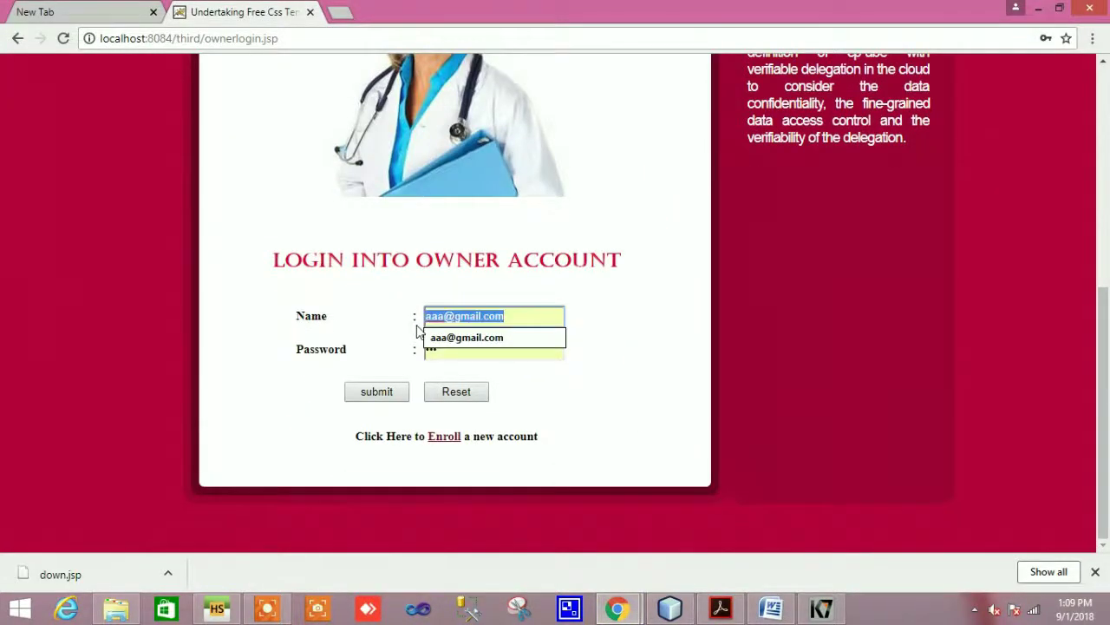
{"action": "key", "text": "BackSpace"}
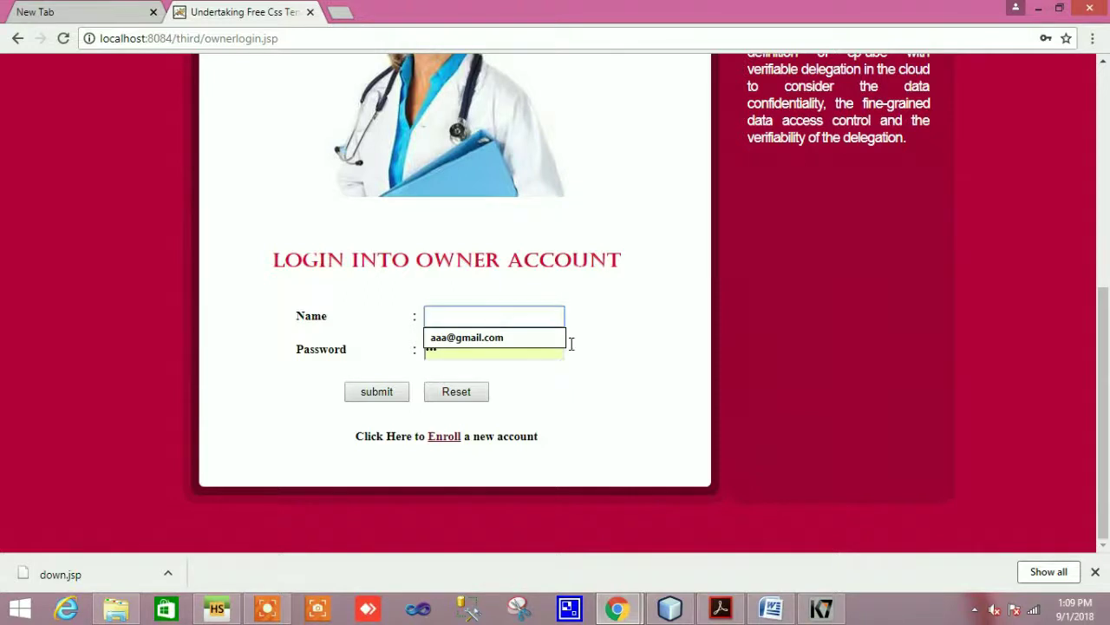
{"action": "double_click", "coordinate": [431, 347]}
{"action": "key", "text": "BackSpace"}
{"action": "left_click", "coordinate": [436, 317]}
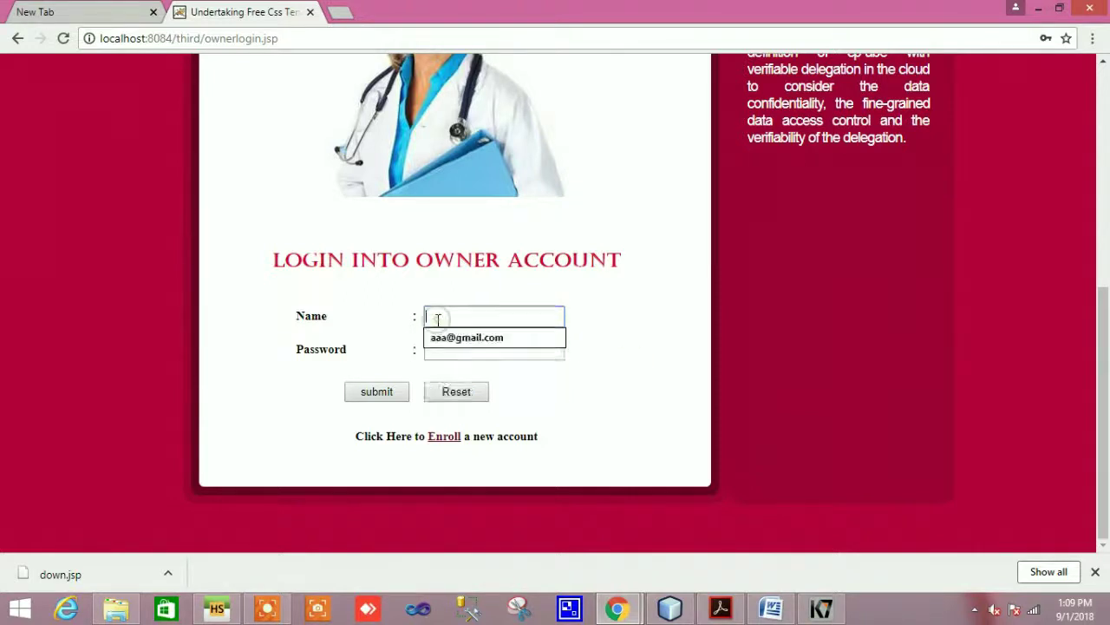
{"action": "type", "text": "ilakiya"}
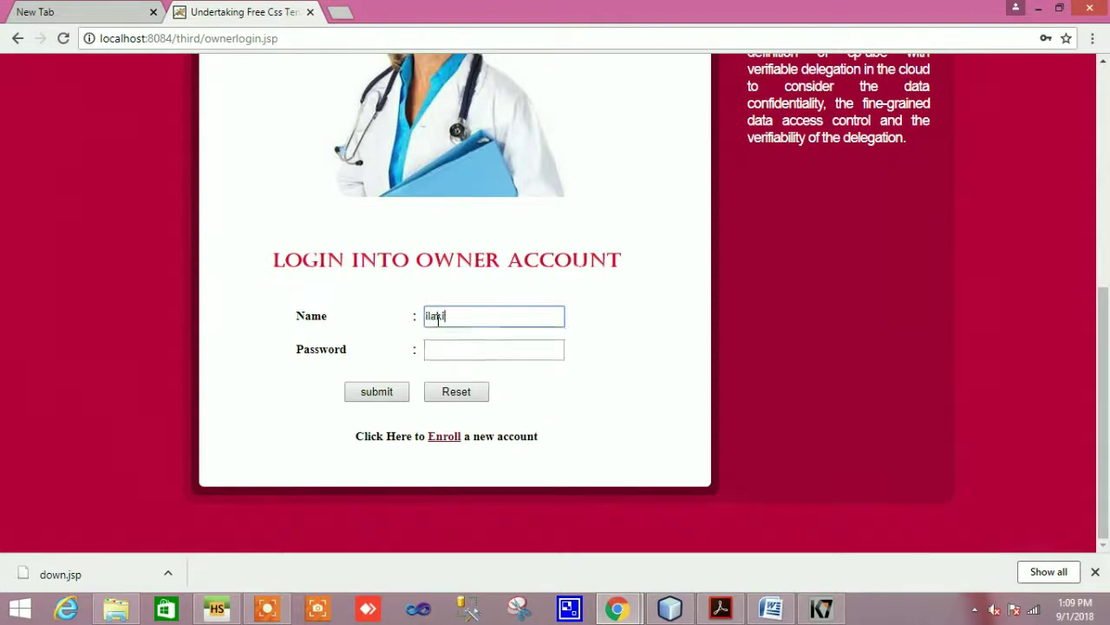
{"action": "left_click", "coordinate": [509, 353]}
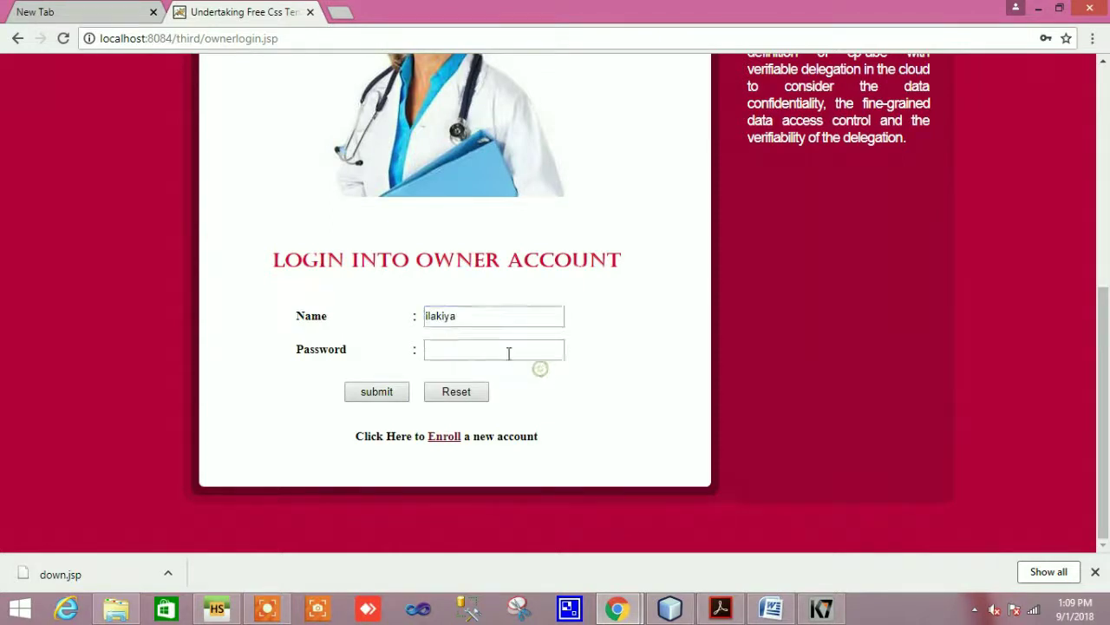
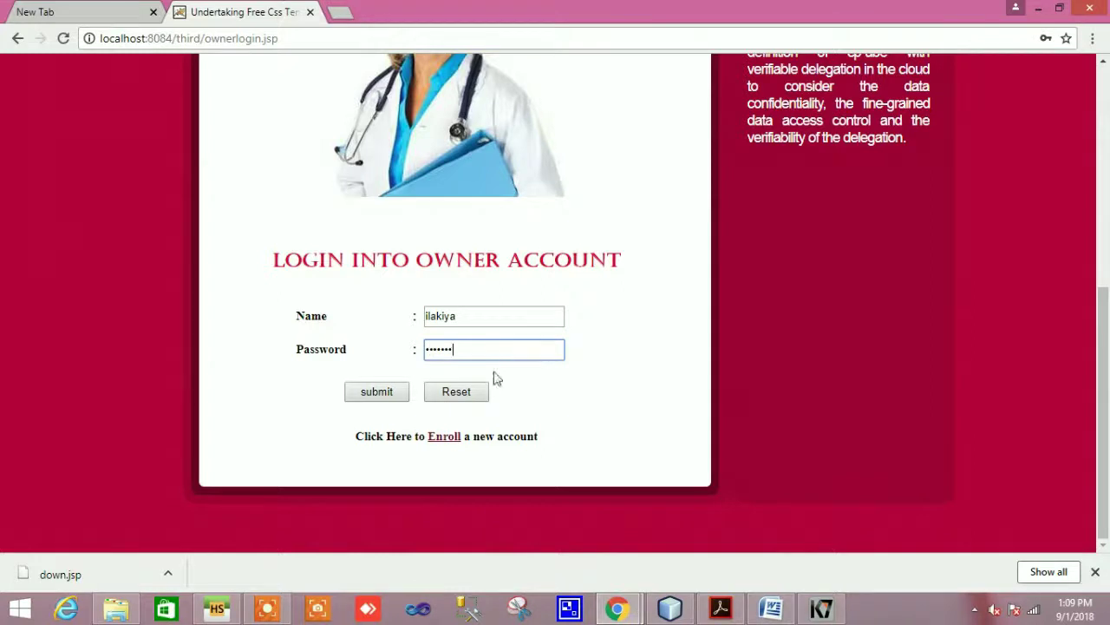
{"action": "left_click", "coordinate": [379, 393]}
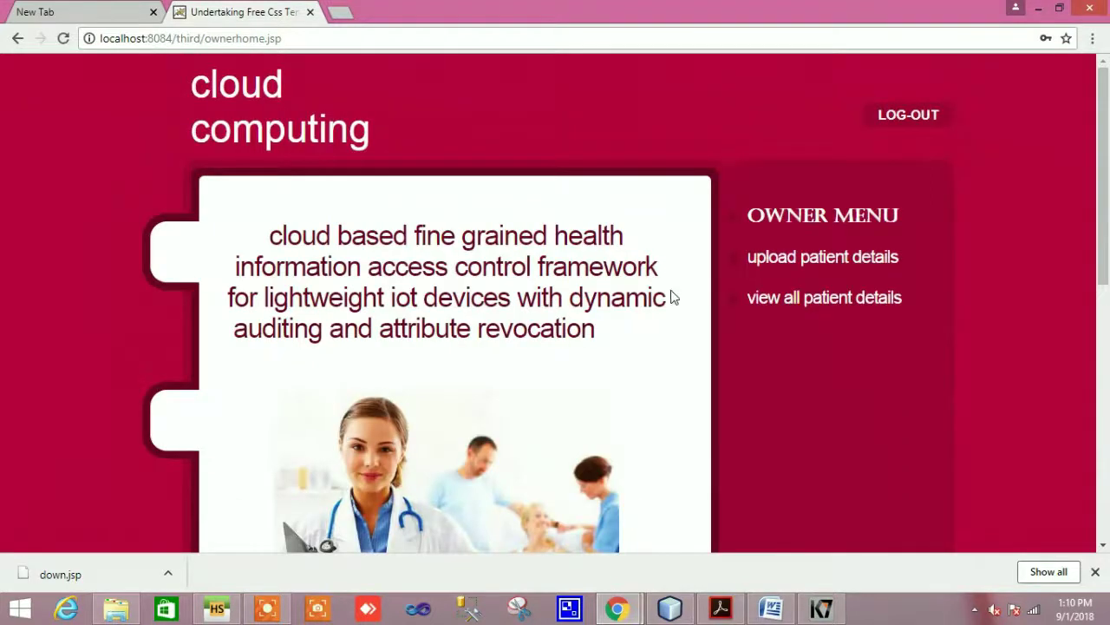
Open the Upload Patient Details form from the owner menu
{"action": "scroll", "coordinate": [697, 395], "scroll_direction": "down", "scroll_amount": 3}
{"action": "scroll", "coordinate": [697, 395], "scroll_direction": "up", "scroll_amount": 4}
{"action": "left_click", "coordinate": [805, 262]}
{"action": "scroll", "coordinate": [717, 325], "scroll_direction": "down", "scroll_amount": 6}
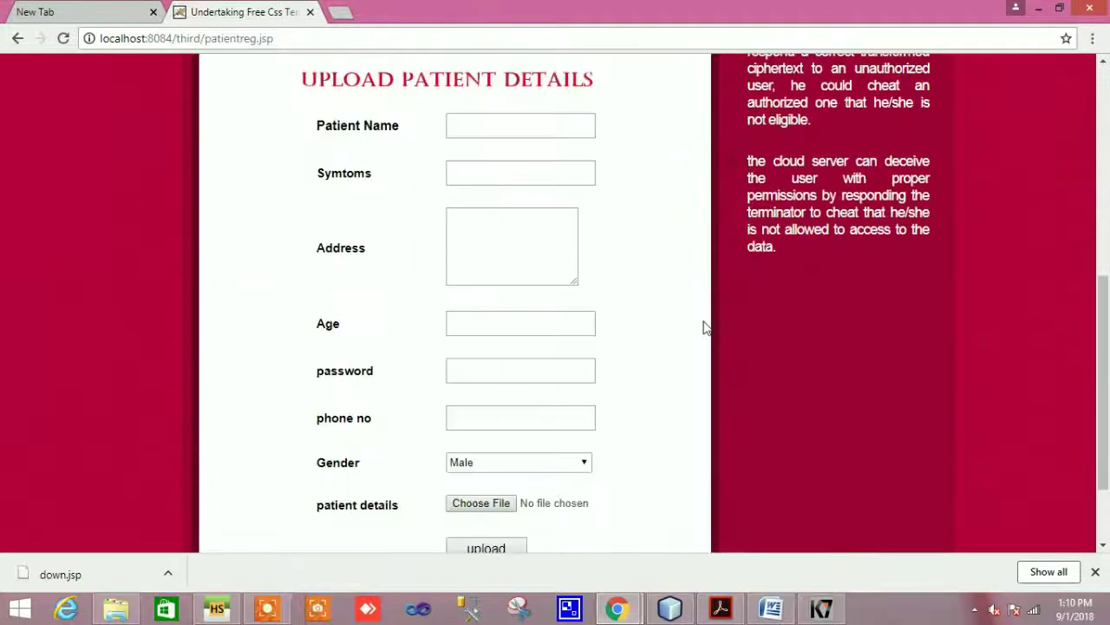
Enter the patient's name and type 'low bp' as the symptoms
{"action": "left_click", "coordinate": [479, 125]}
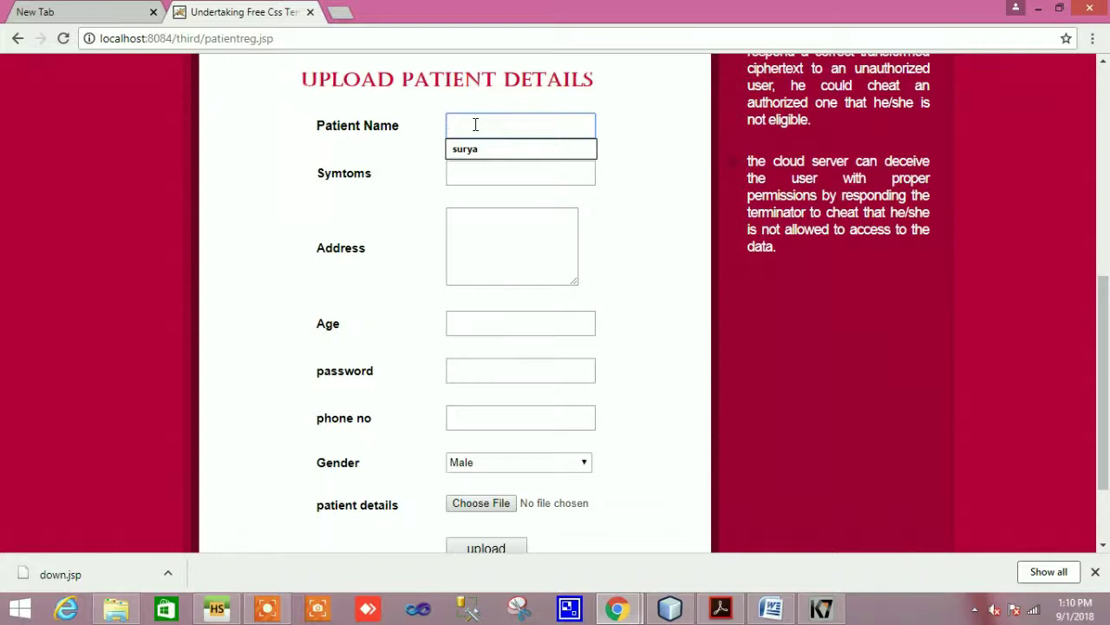
{"action": "type", "text": "ilakiya"}
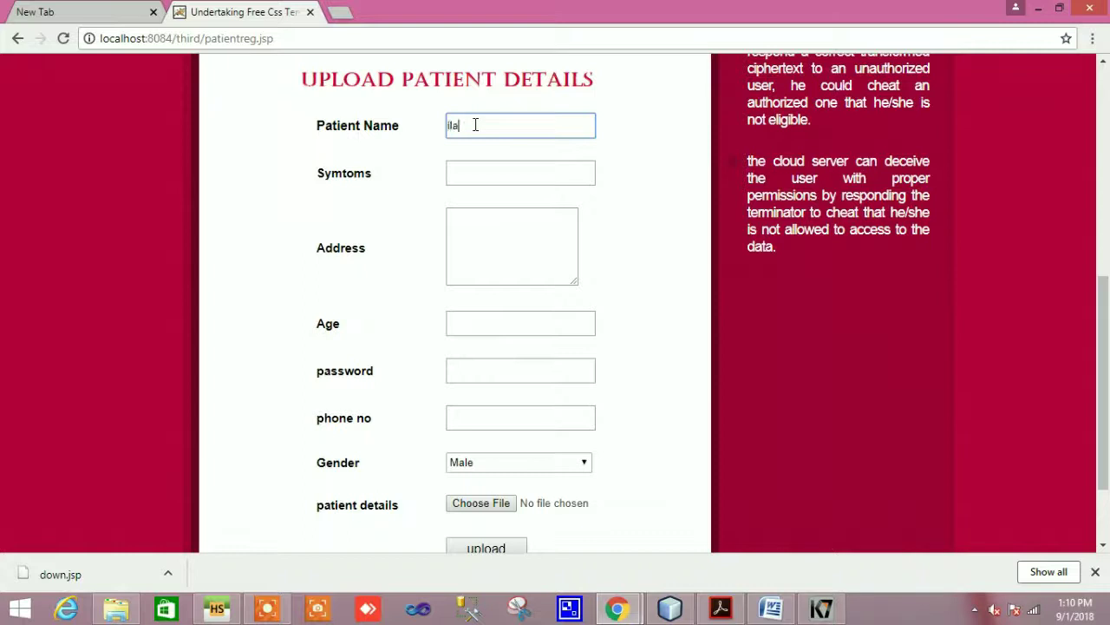
{"action": "left_click", "coordinate": [486, 174]}
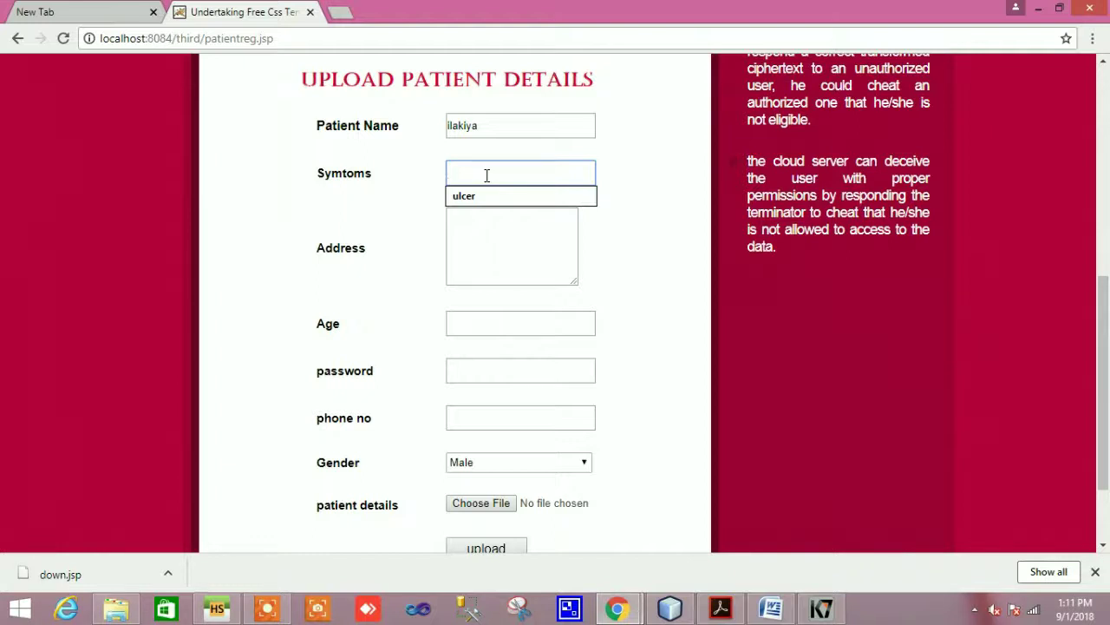
{"action": "type", "text": "low "}
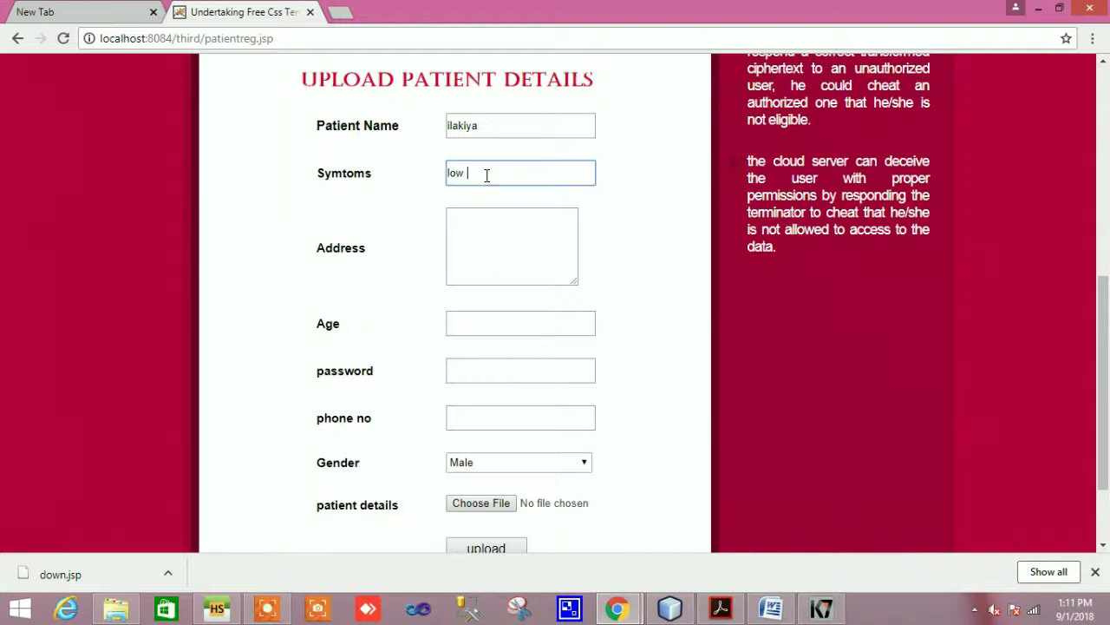
{"action": "type", "text": "bp"}
Enter the patient's street address and set the age to 22
{"action": "left_click", "coordinate": [467, 245]}
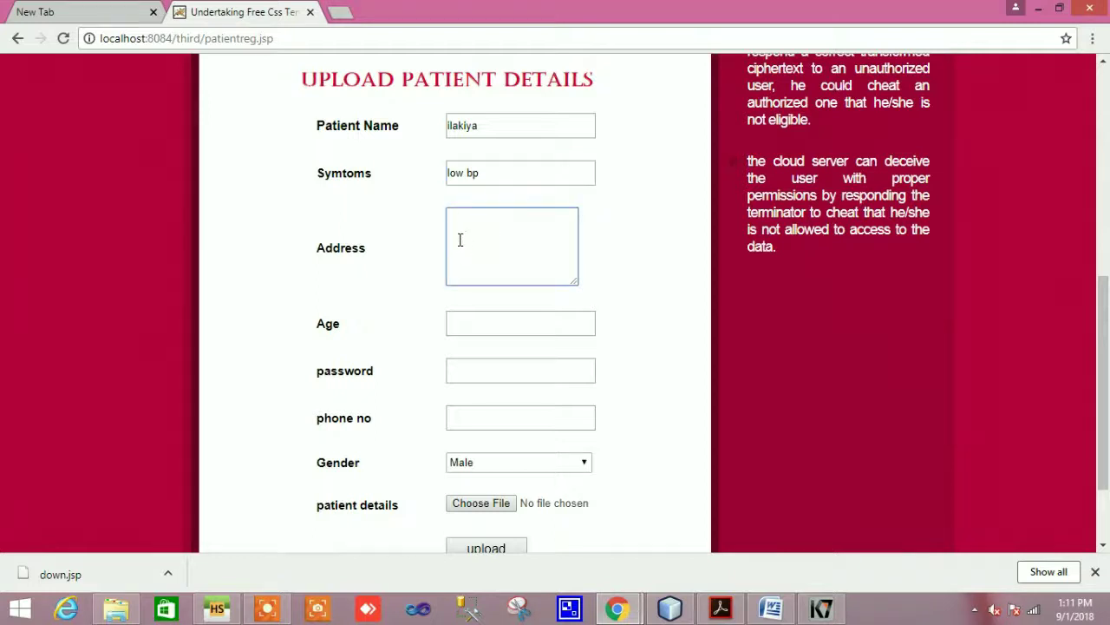
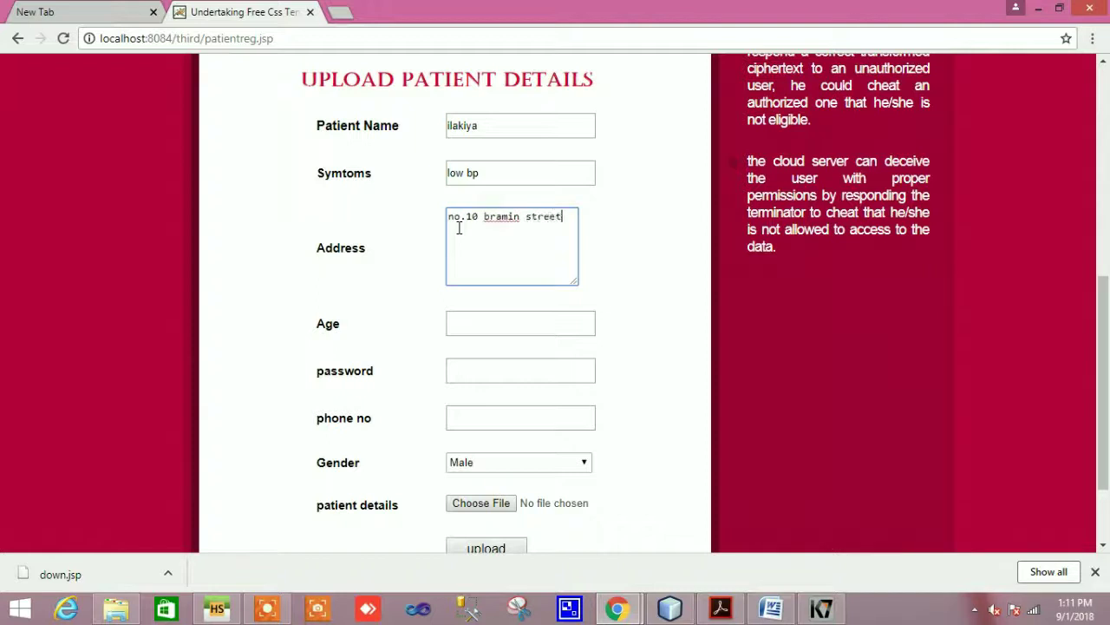
{"action": "left_click", "coordinate": [476, 324]}
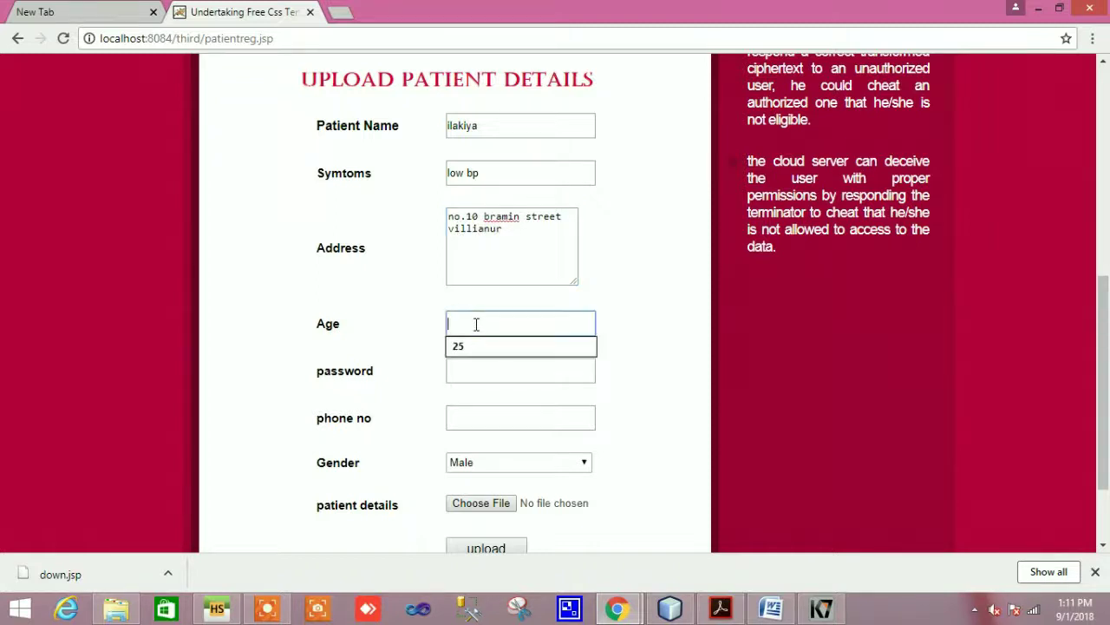
{"action": "type", "text": "22"}
Fill in the patient's password and phone number, and set gender to Female
{"action": "left_click", "coordinate": [475, 371]}
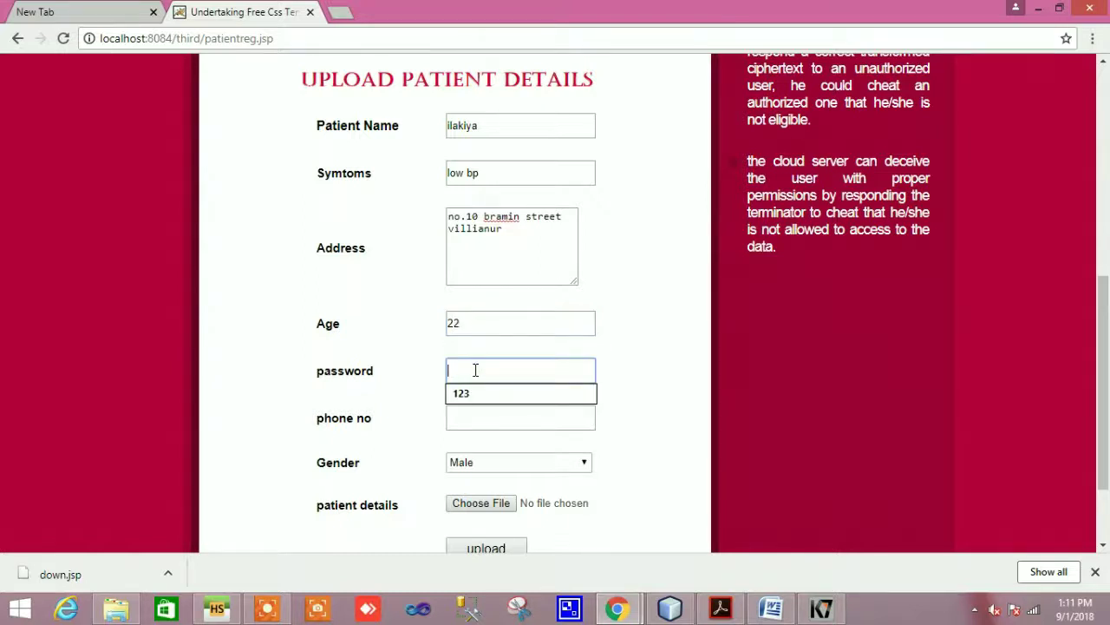
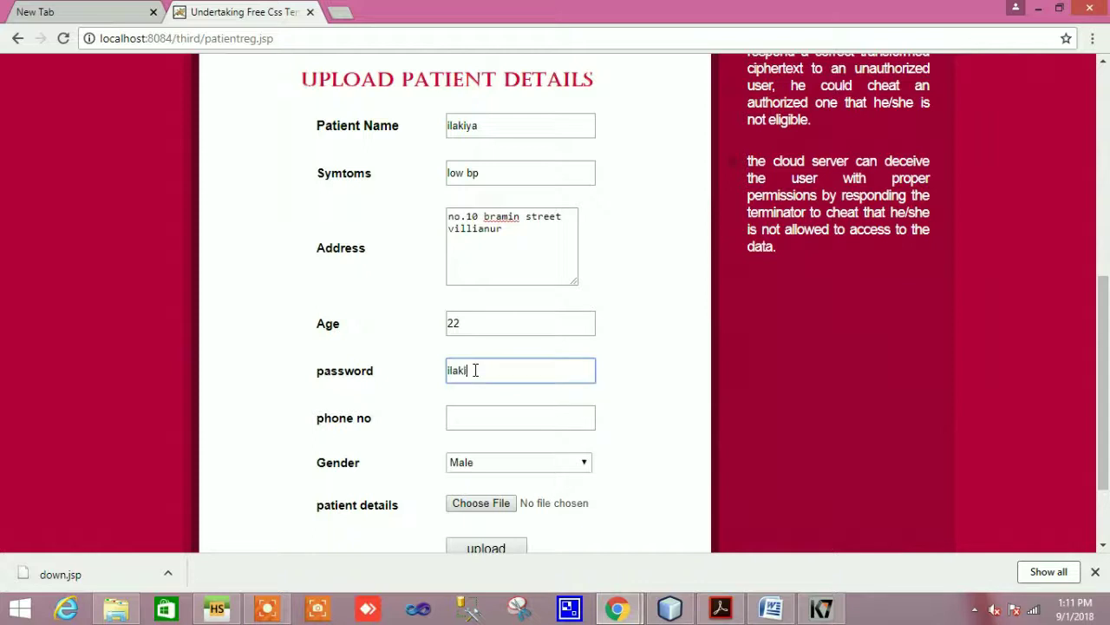
{"action": "left_click", "coordinate": [472, 418]}
{"action": "scroll", "coordinate": [473, 359], "scroll_direction": "down", "scroll_amount": 2}
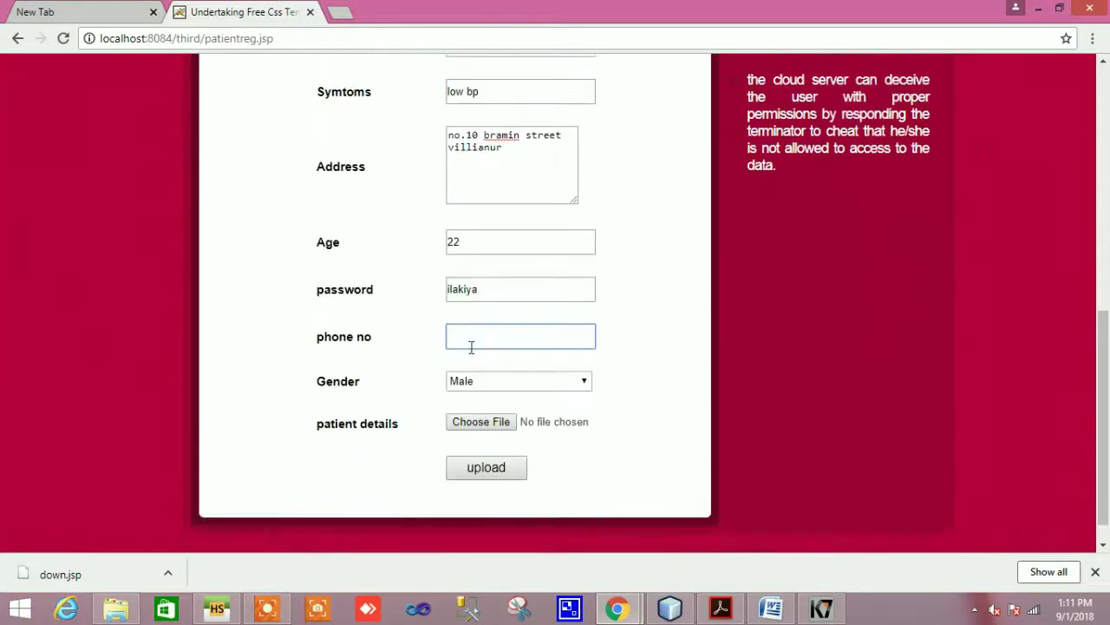
{"action": "left_click", "coordinate": [468, 338]}
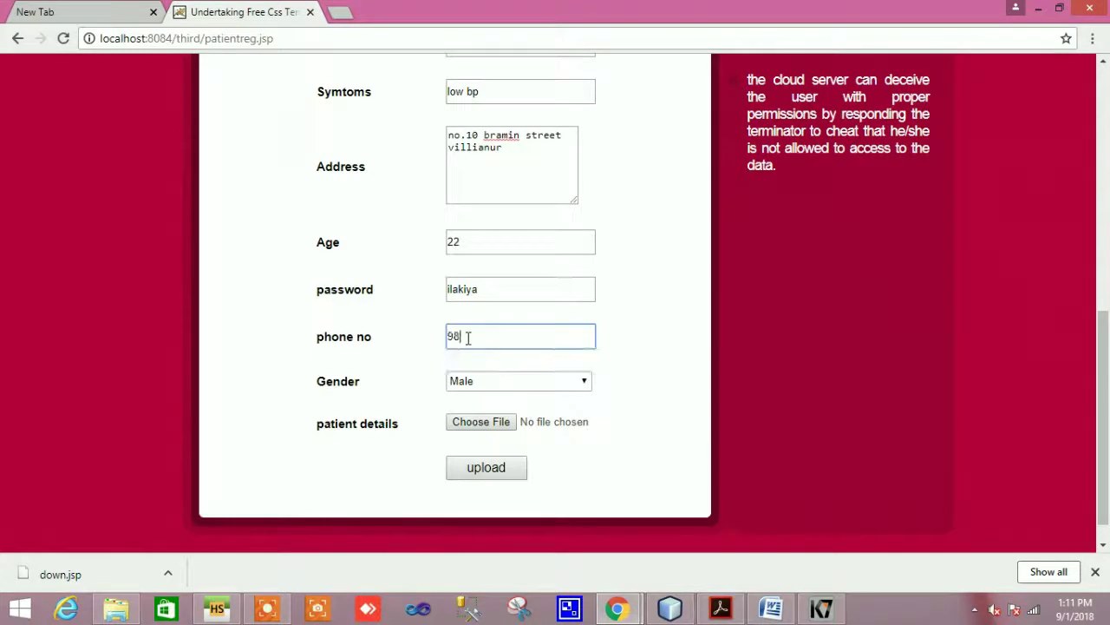
{"action": "scroll", "coordinate": [500, 340], "scroll_direction": "down", "scroll_amount": 1}
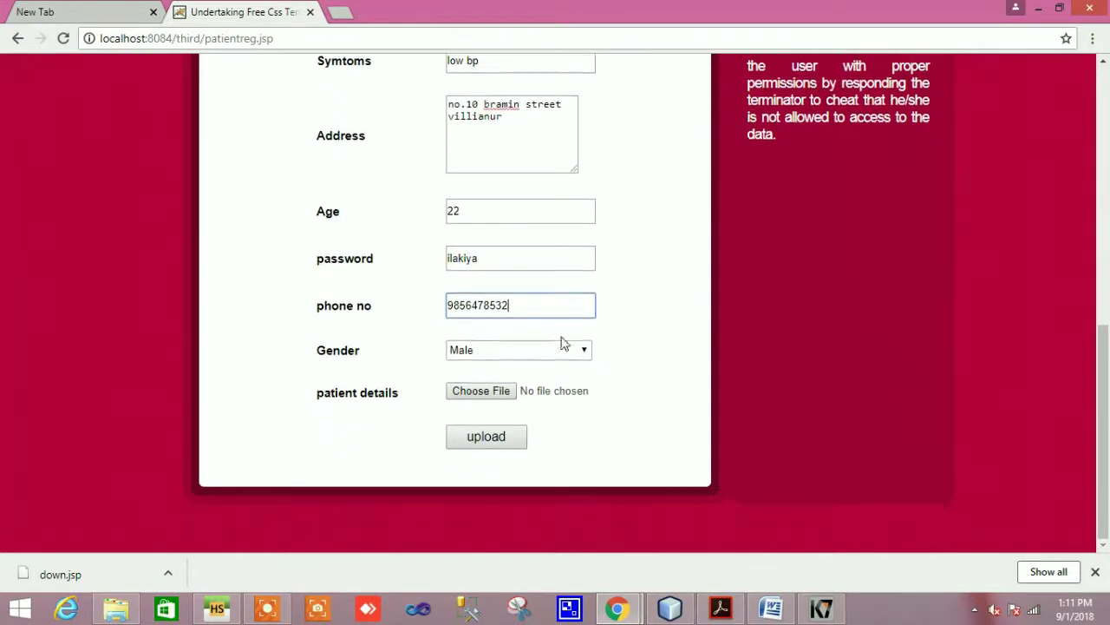
{"action": "left_click", "coordinate": [586, 350]}
{"action": "left_click", "coordinate": [564, 381]}
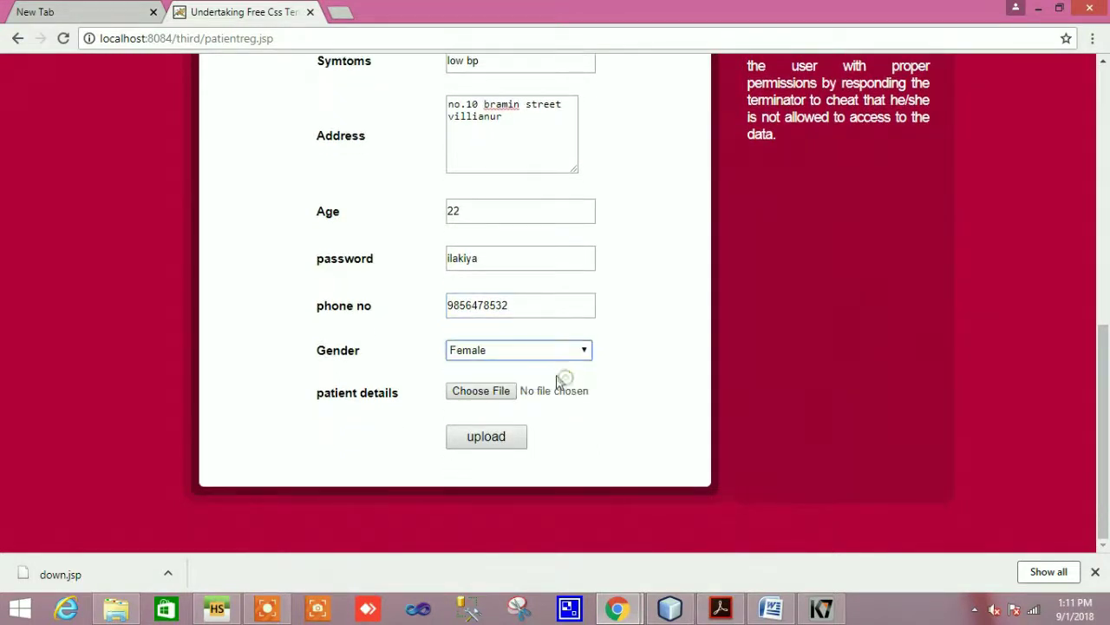
Attach dd.jpg as the patient details file
{"action": "left_click", "coordinate": [481, 392]}
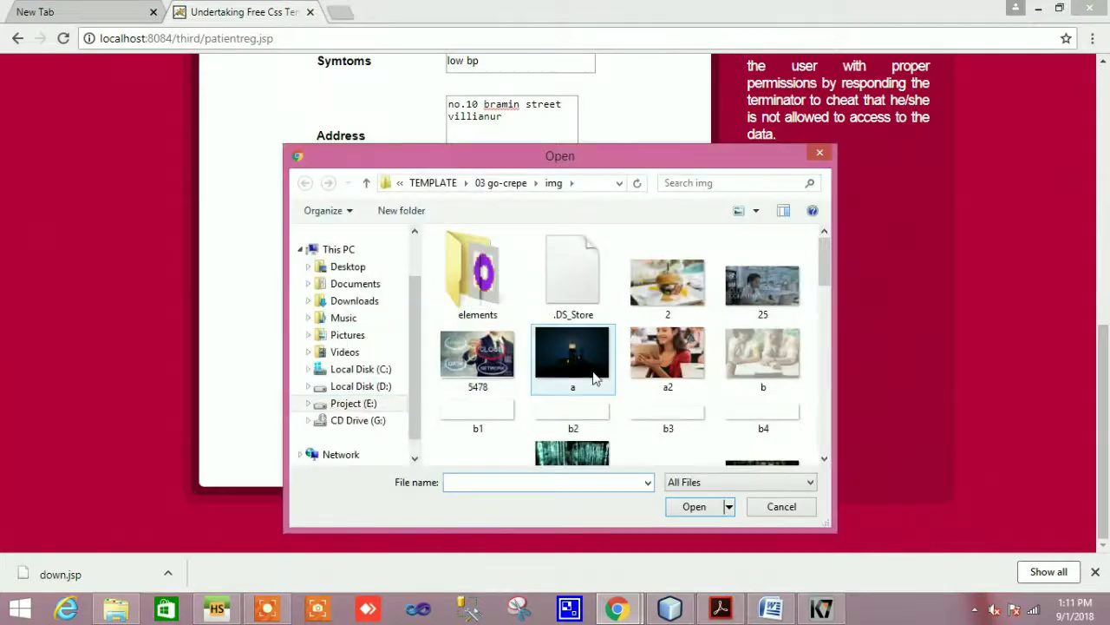
{"action": "left_click", "coordinate": [773, 359]}
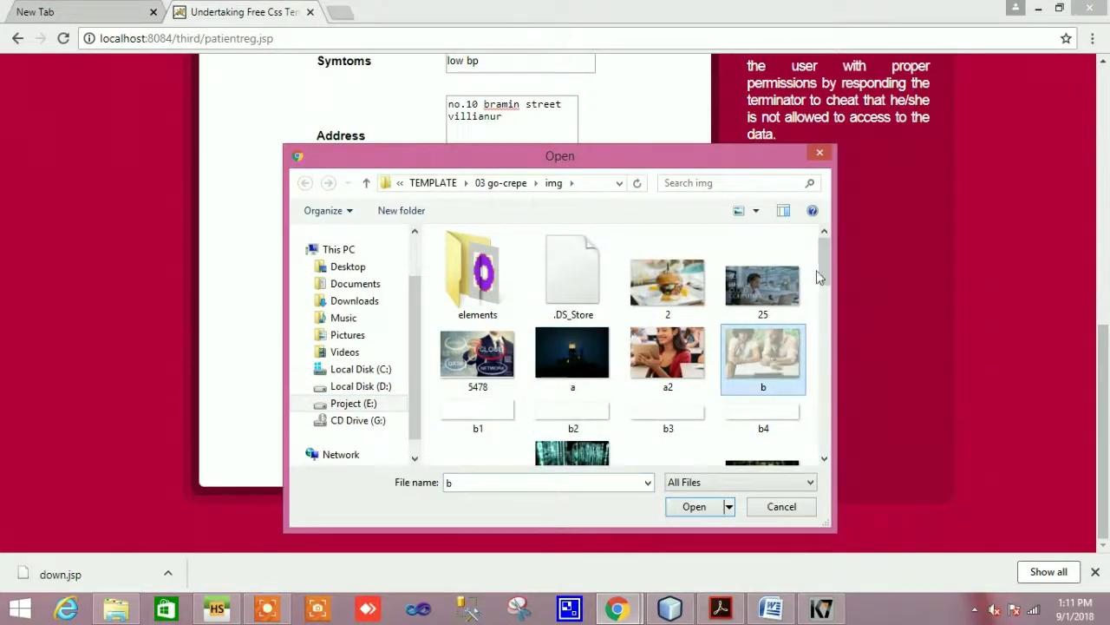
{"action": "left_click_drag", "start_coordinate": [829, 285], "coordinate": [827, 306]}
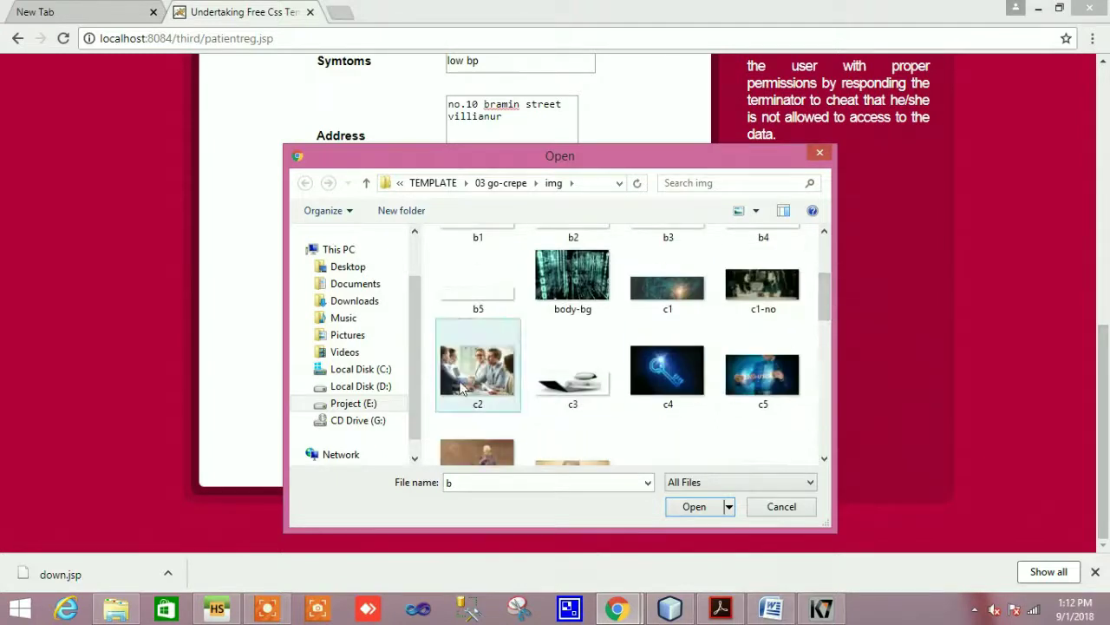
{"action": "left_click_drag", "start_coordinate": [825, 300], "coordinate": [825, 344]}
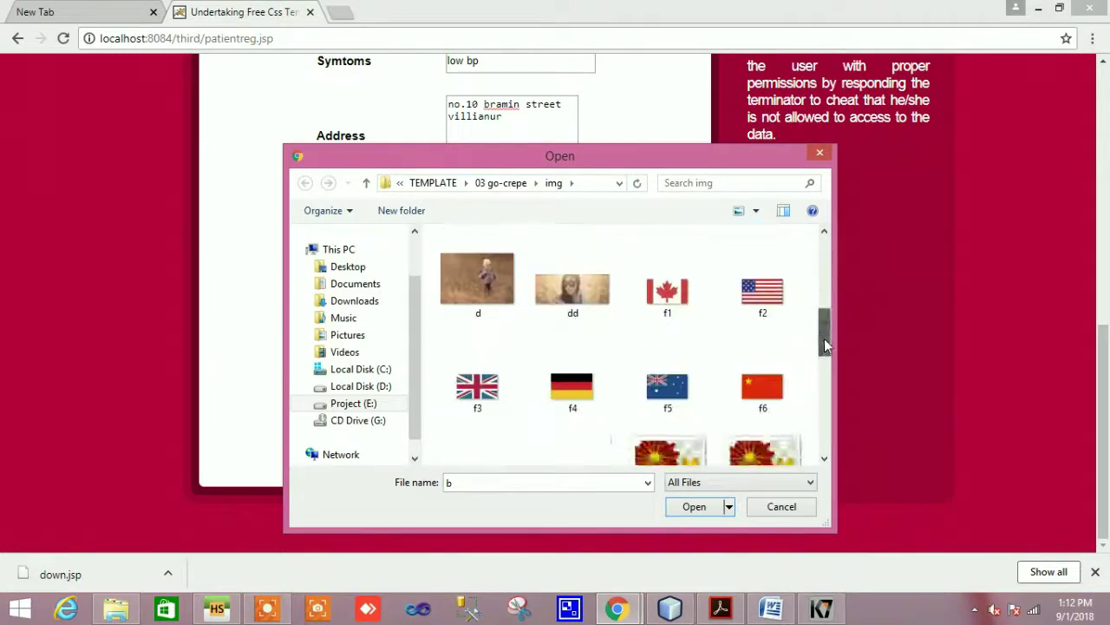
{"action": "left_click", "coordinate": [572, 287]}
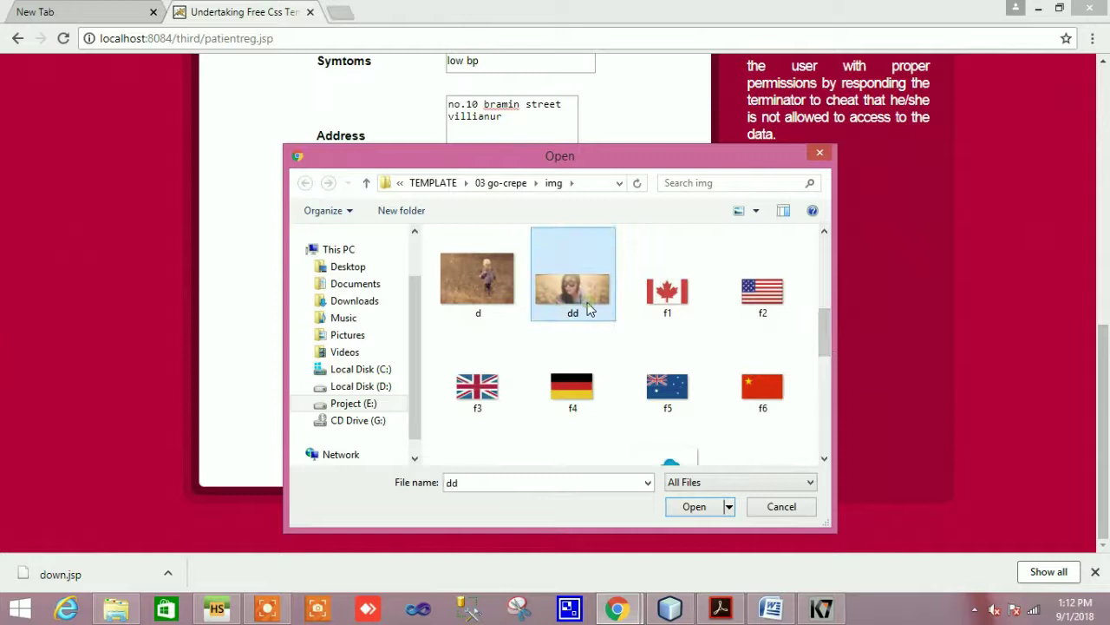
{"action": "left_click", "coordinate": [681, 512]}
Upload the patient record and check the upload success message
{"action": "left_click", "coordinate": [490, 436]}
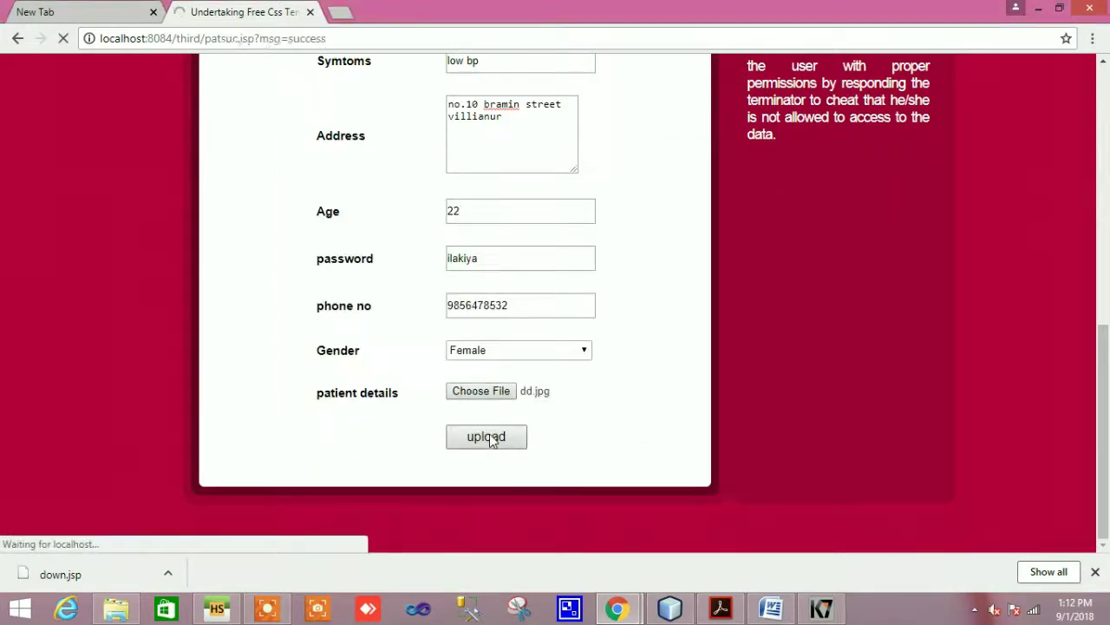
{"action": "scroll", "coordinate": [493, 437], "scroll_direction": "down", "scroll_amount": 4}
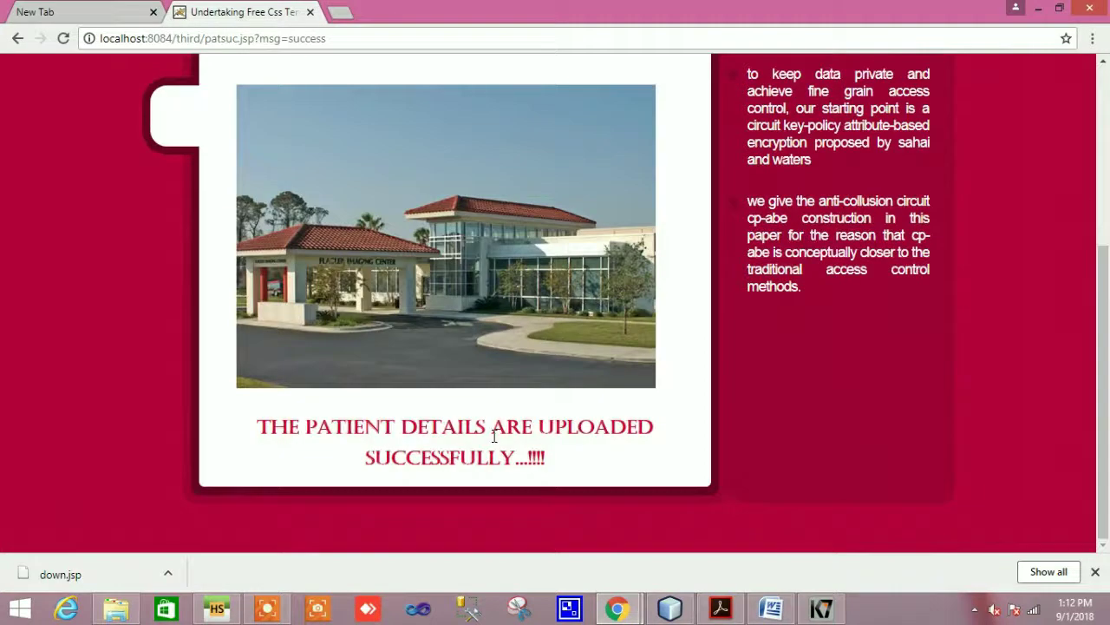
{"action": "triple_click", "coordinate": [592, 471]}
{"action": "left_click", "coordinate": [593, 474]}
{"action": "scroll", "coordinate": [625, 391], "scroll_direction": "up", "scroll_amount": 4}
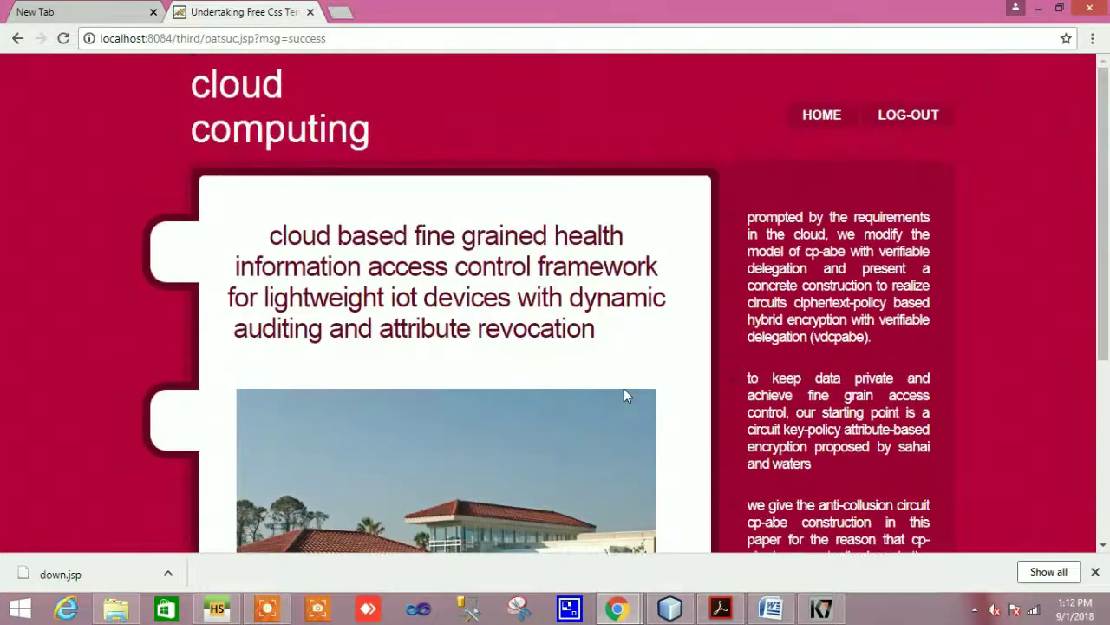
Go back to the owner home page and view the table of all patient details
{"action": "left_click", "coordinate": [815, 119]}
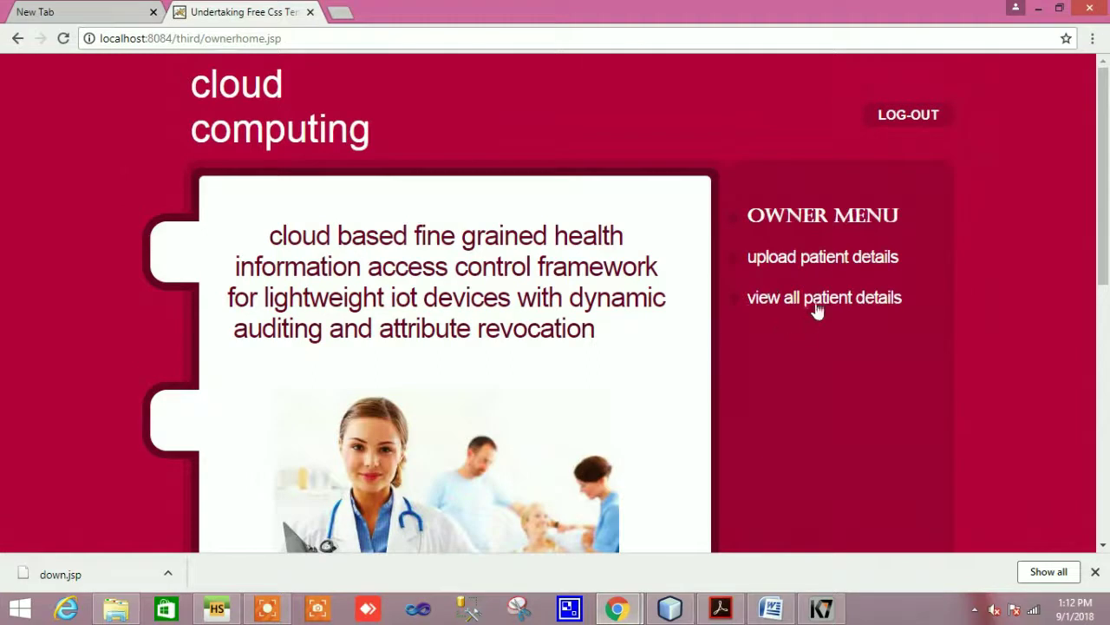
{"action": "left_click", "coordinate": [816, 300]}
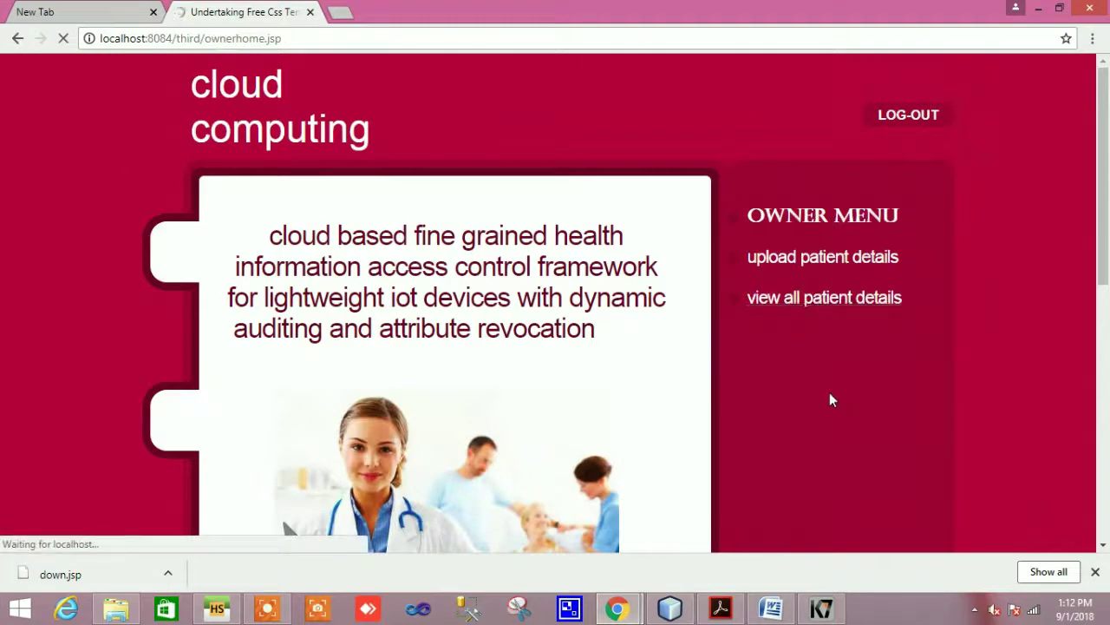
{"action": "scroll", "coordinate": [829, 394], "scroll_direction": "down", "scroll_amount": 5}
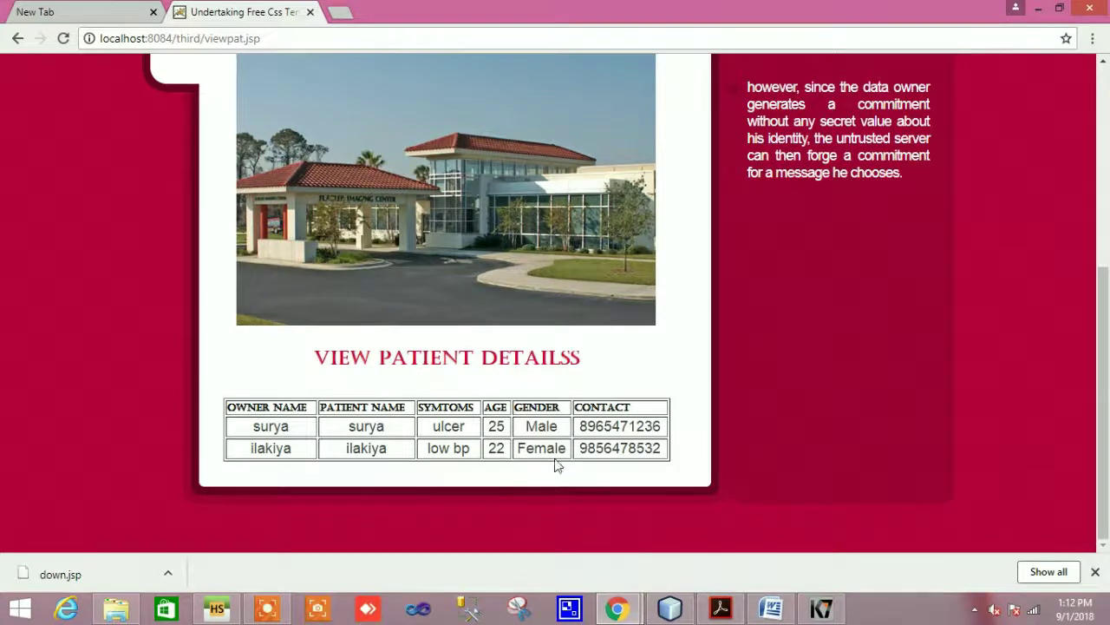
{"action": "scroll", "coordinate": [617, 460], "scroll_direction": "up", "scroll_amount": 5}
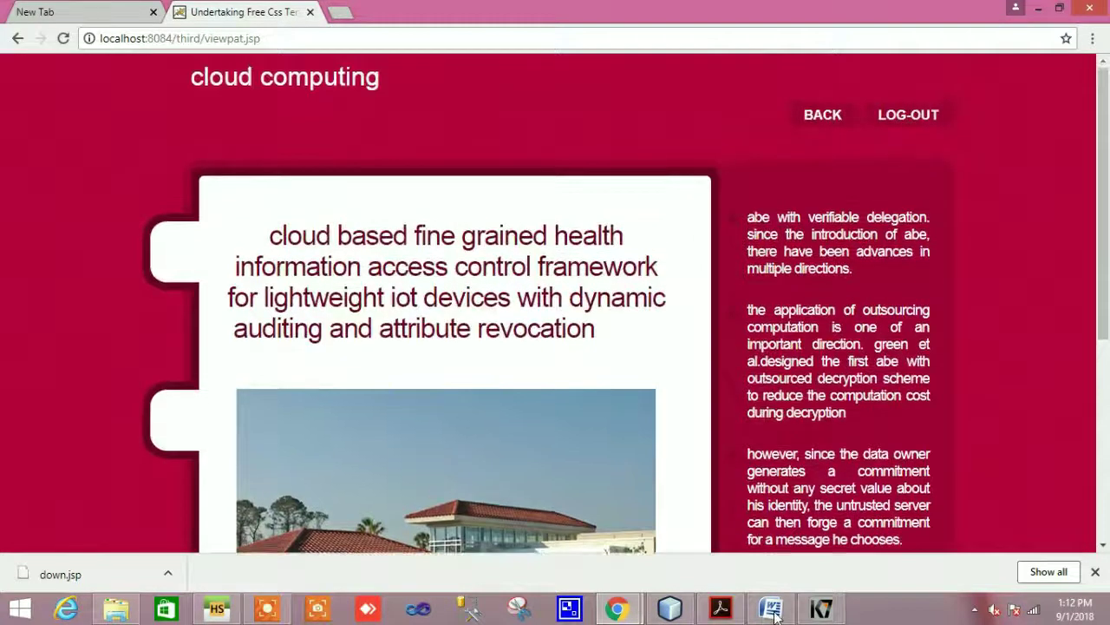
{"action": "mouse_move", "coordinate": [771, 609]}
{"action": "left_click", "coordinate": [777, 537]}
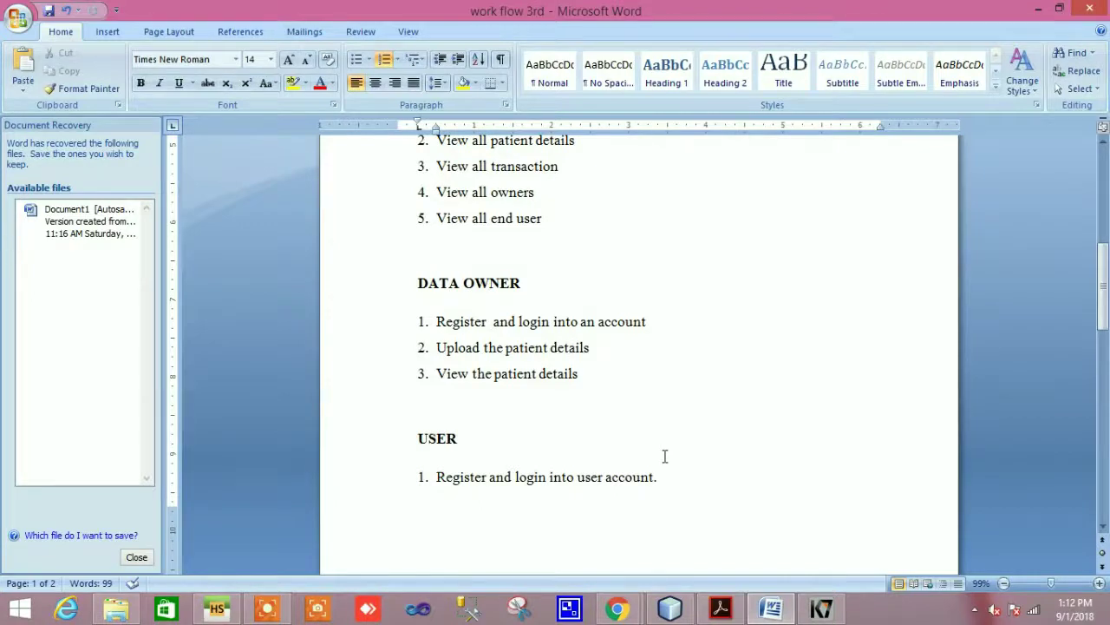
{"action": "scroll", "coordinate": [597, 415], "scroll_direction": "down", "scroll_amount": 2}
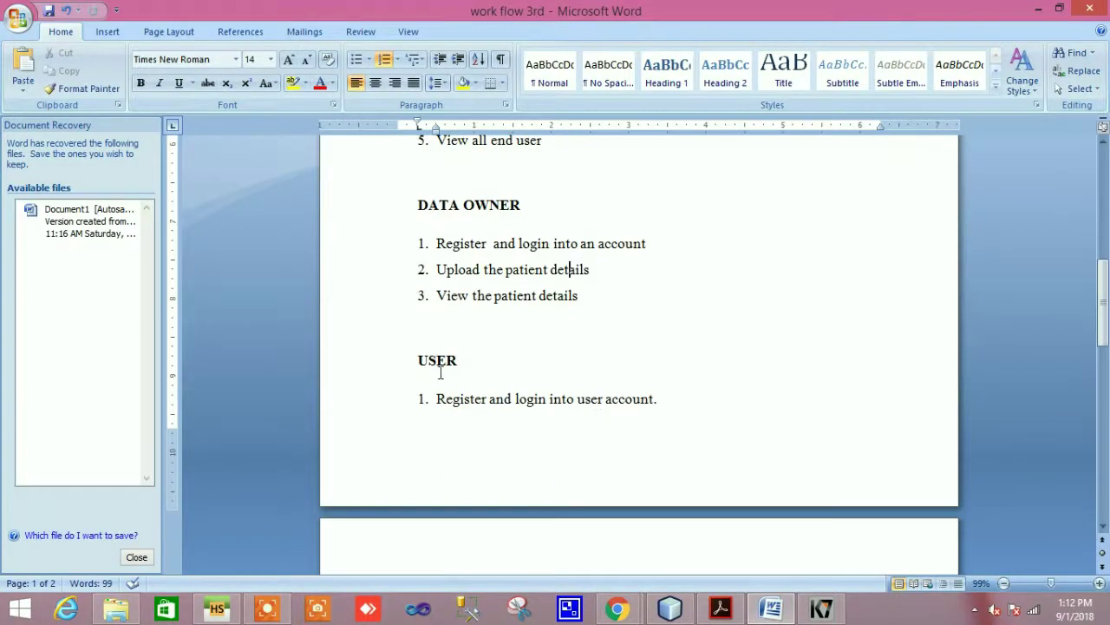
{"action": "left_click_drag", "start_coordinate": [406, 365], "coordinate": [495, 359]}
{"action": "left_click", "coordinate": [496, 359]}
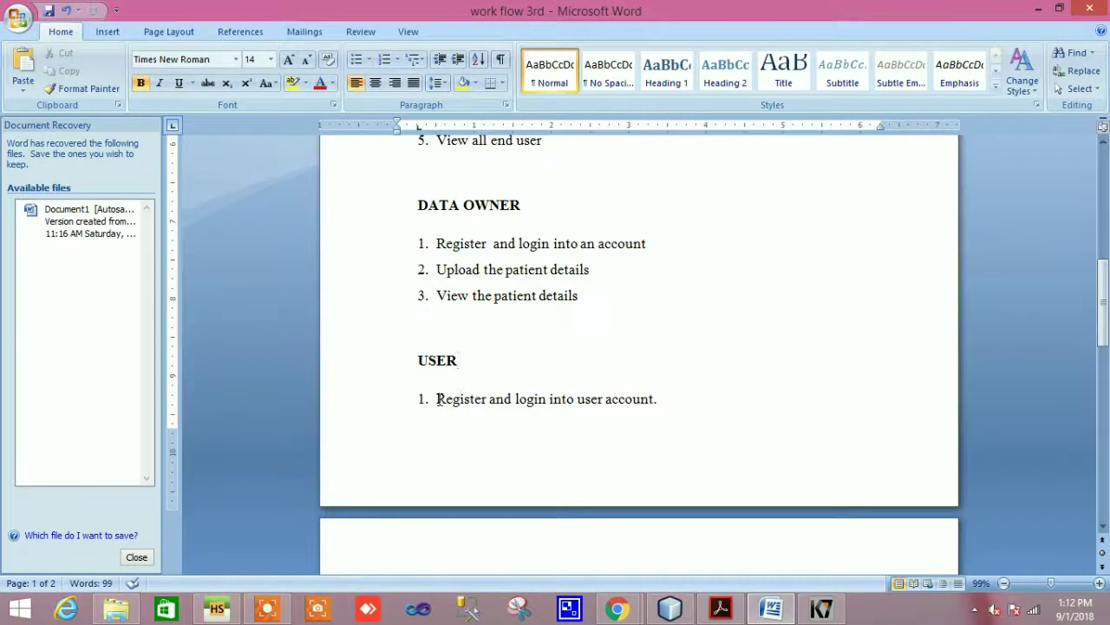
{"action": "double_click", "coordinate": [438, 399]}
{"action": "left_click", "coordinate": [664, 405], "text": "shift"}
{"action": "left_click", "coordinate": [665, 405]}
{"action": "mouse_move", "coordinate": [628, 613]}
{"action": "left_click", "coordinate": [564, 522]}
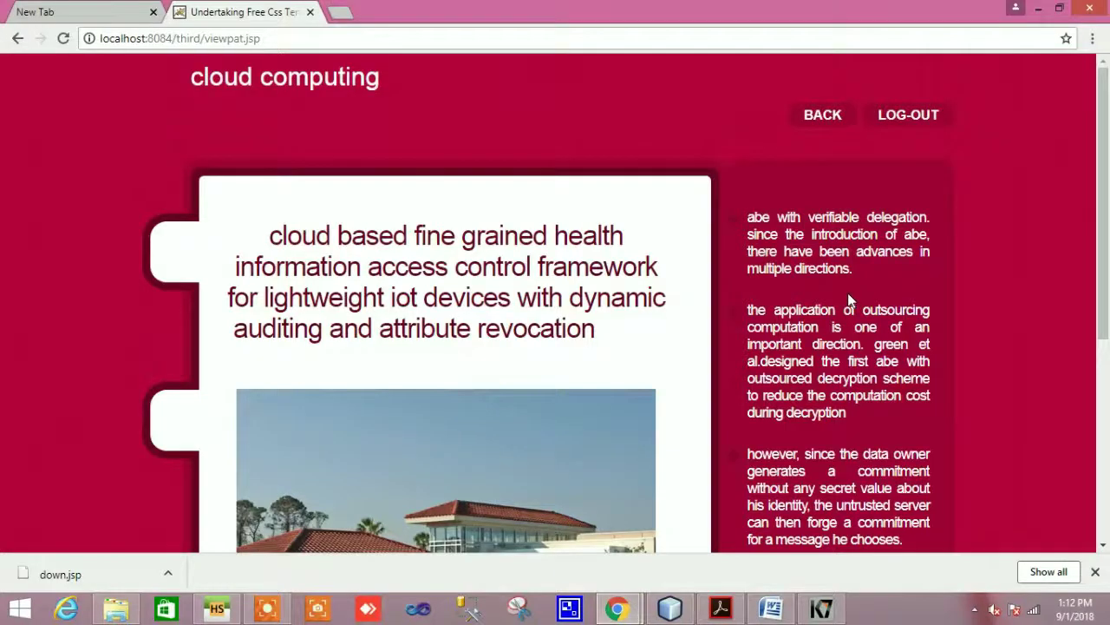
Log out of the owner account and open the new user registration form
{"action": "left_click", "coordinate": [888, 118]}
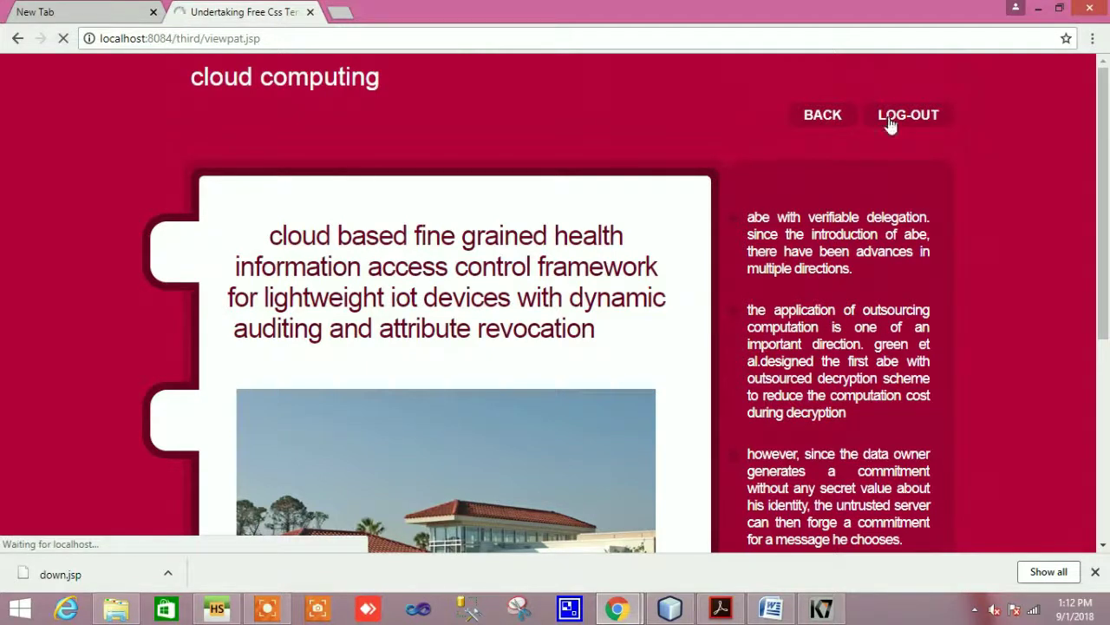
{"action": "left_click", "coordinate": [824, 115]}
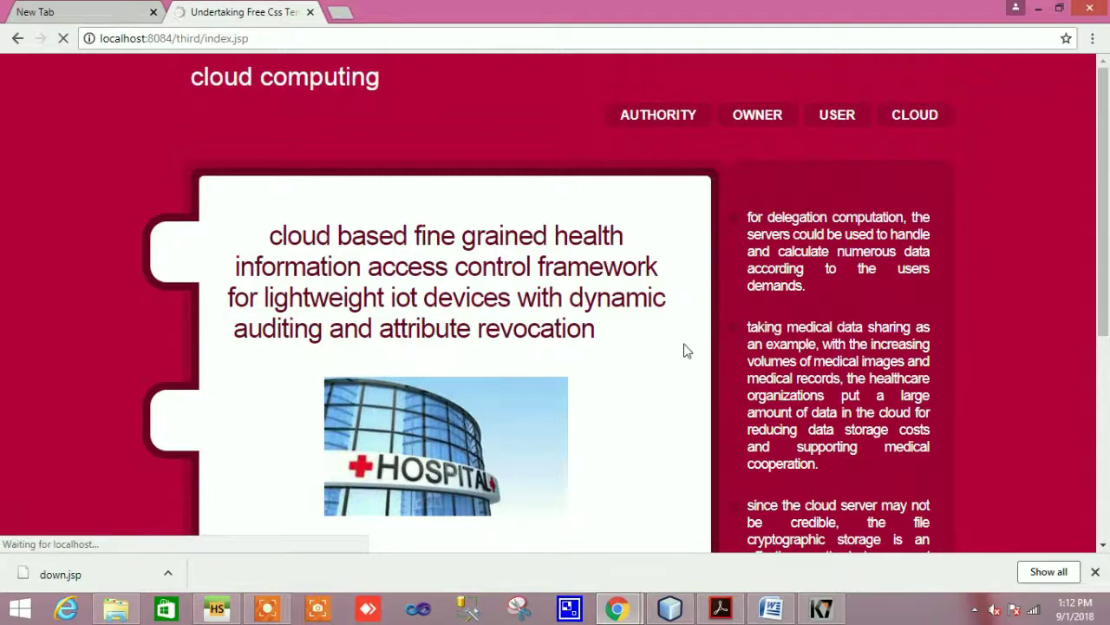
{"action": "scroll", "coordinate": [685, 351], "scroll_direction": "down", "scroll_amount": 5}
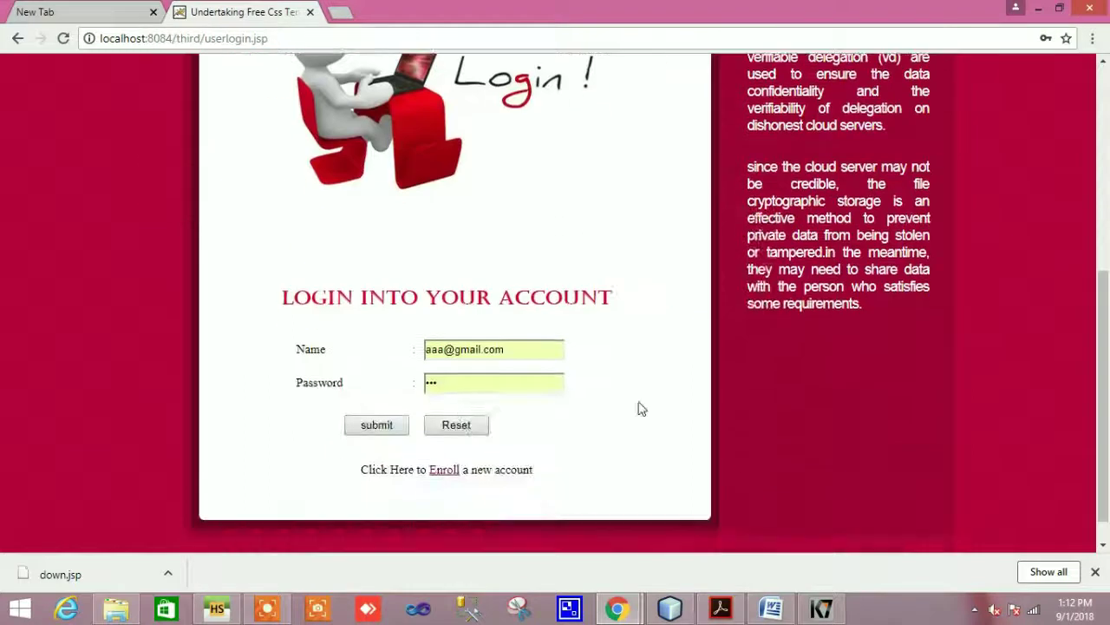
{"action": "left_click", "coordinate": [445, 473]}
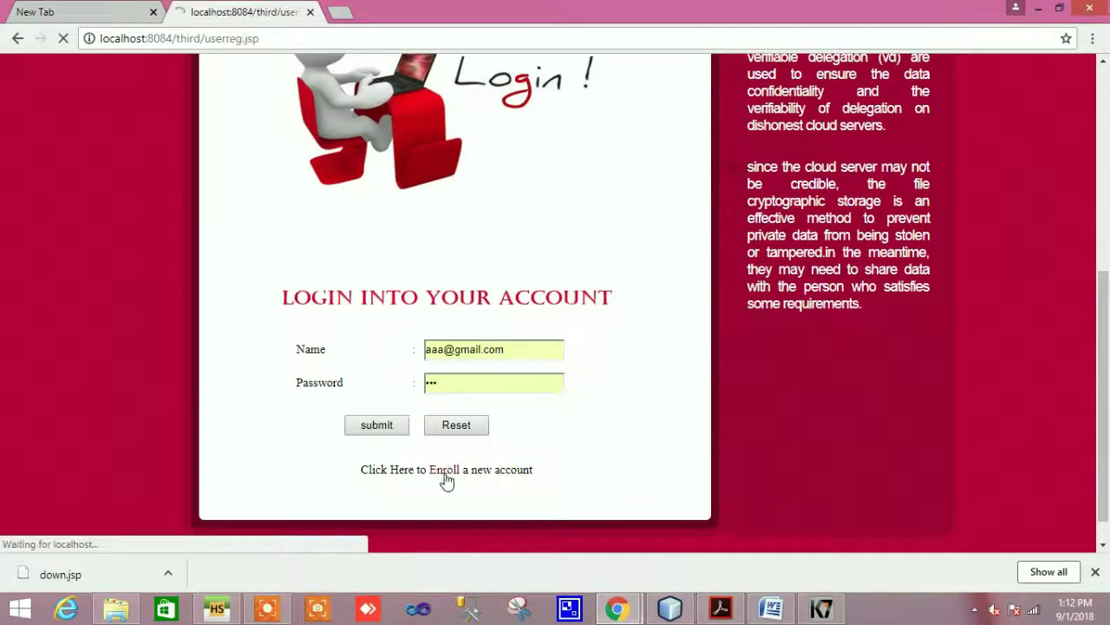
{"action": "scroll", "coordinate": [460, 460], "scroll_direction": "down", "scroll_amount": 5}
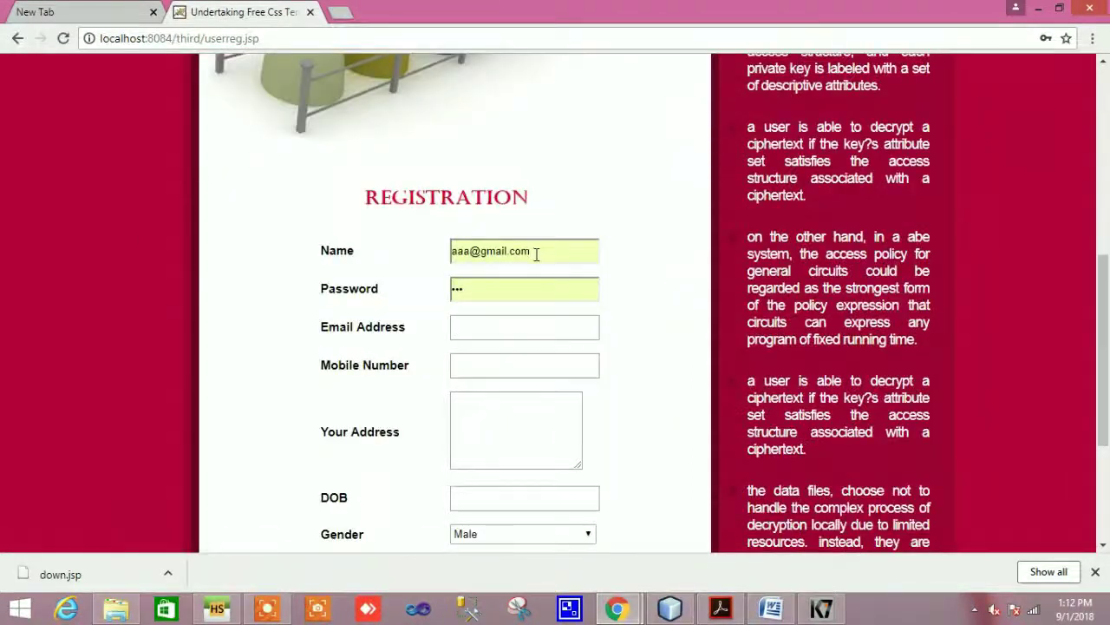
Replace the prefilled name and password with the new user's, and enter their e-mail address
{"action": "left_click_drag", "start_coordinate": [536, 254], "coordinate": [451, 250]}
{"action": "key", "text": "BackSpace"}
{"action": "type", "text": "baskar"}
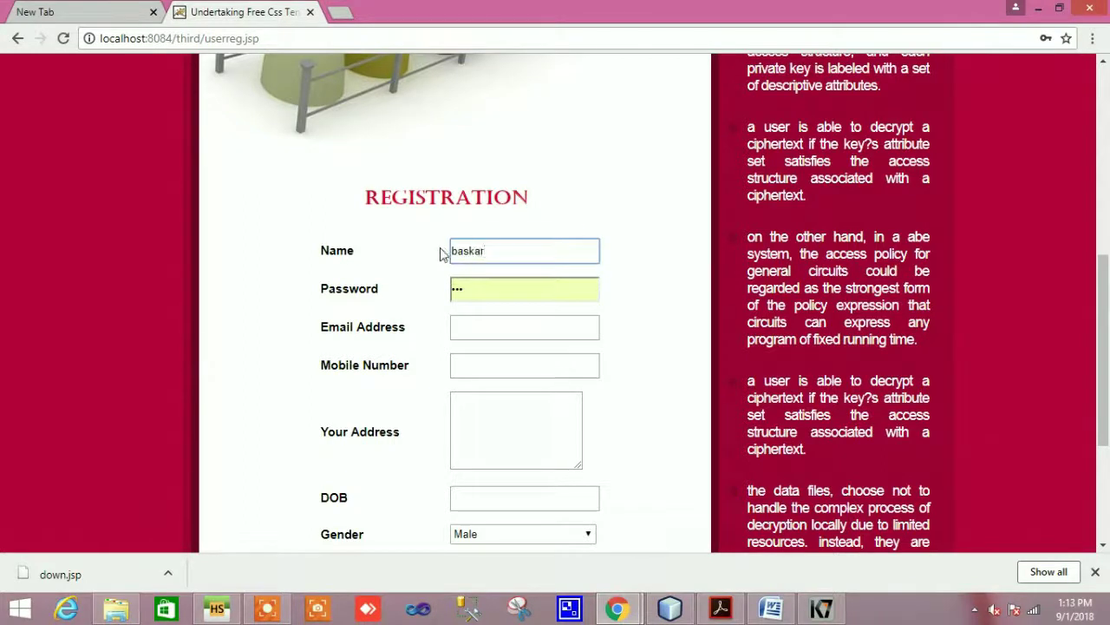
{"action": "left_click", "coordinate": [471, 288]}
{"action": "key", "text": "BackSpace"}
{"action": "key", "text": "BackSpace"}
{"action": "key", "text": "BackSpace"}
{"action": "type", "text": "ba"}
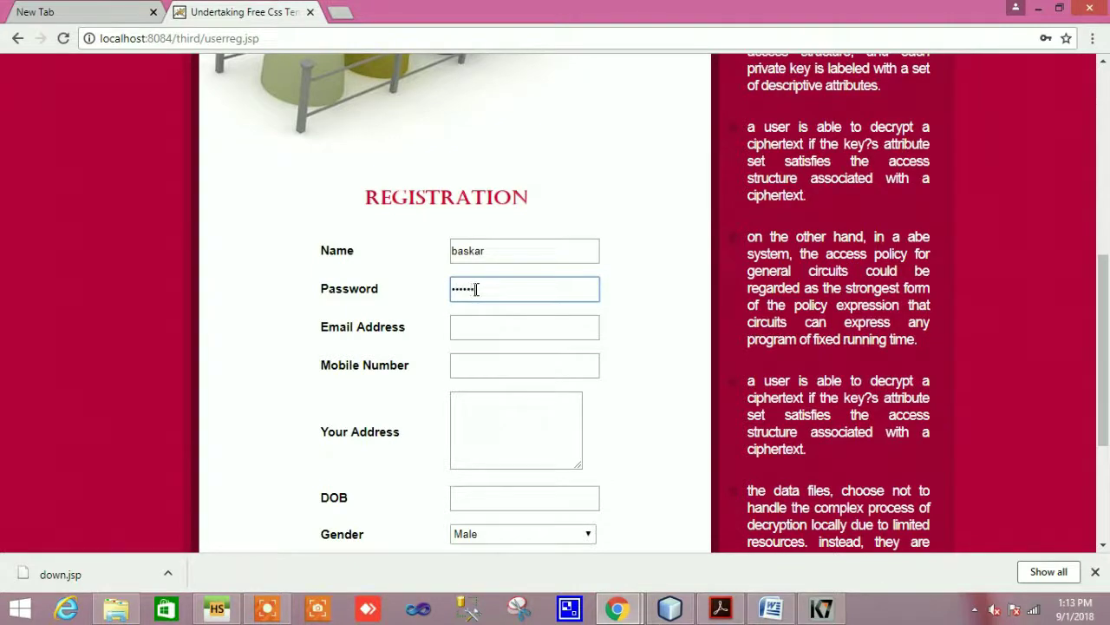
{"action": "left_click", "coordinate": [476, 323]}
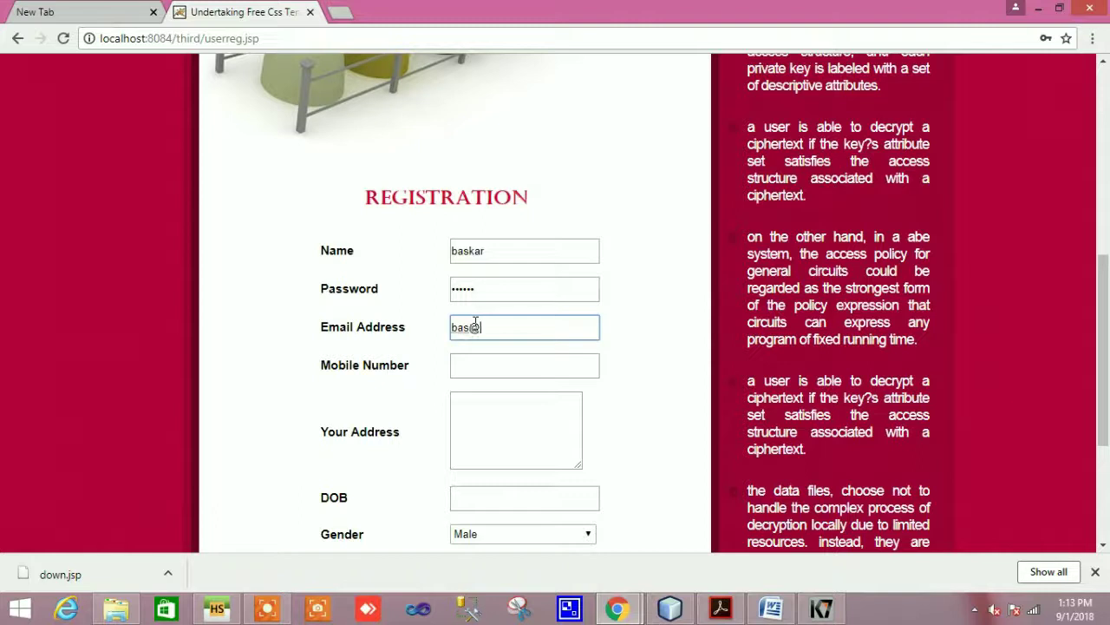
Enter the user's mobile number and postal address
{"action": "left_click", "coordinate": [518, 367]}
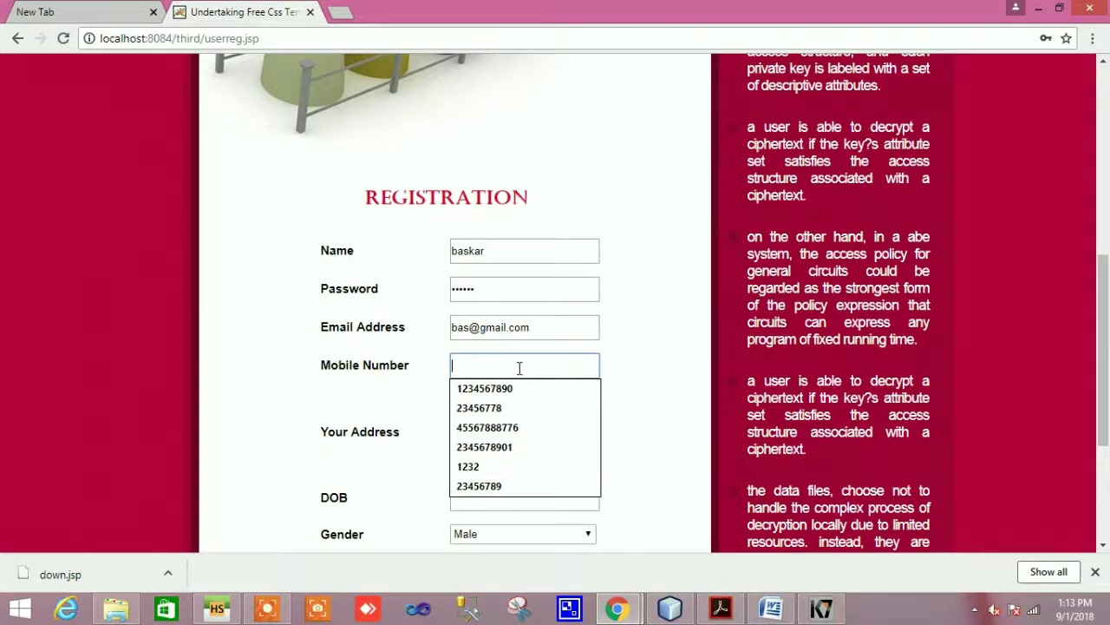
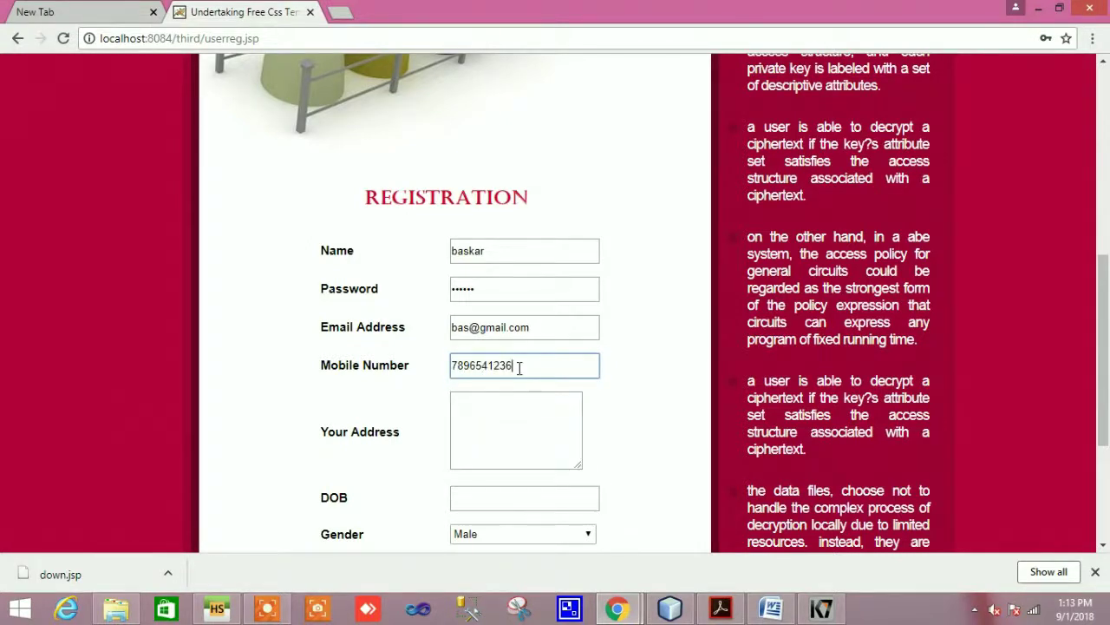
{"action": "scroll", "coordinate": [519, 367], "scroll_direction": "down", "scroll_amount": 3}
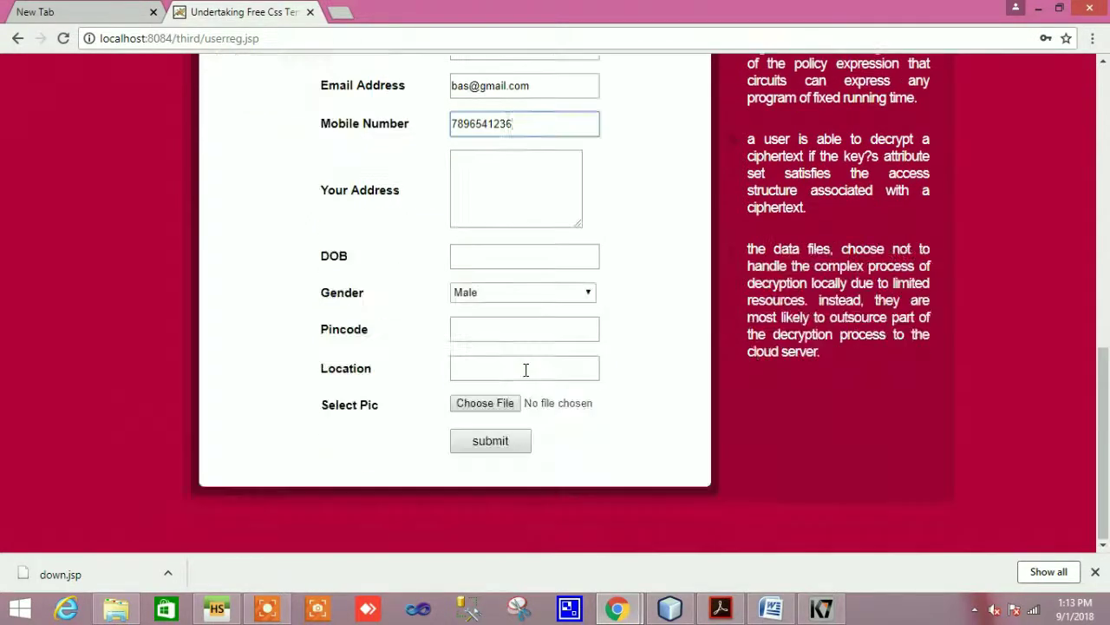
{"action": "left_click", "coordinate": [473, 197]}
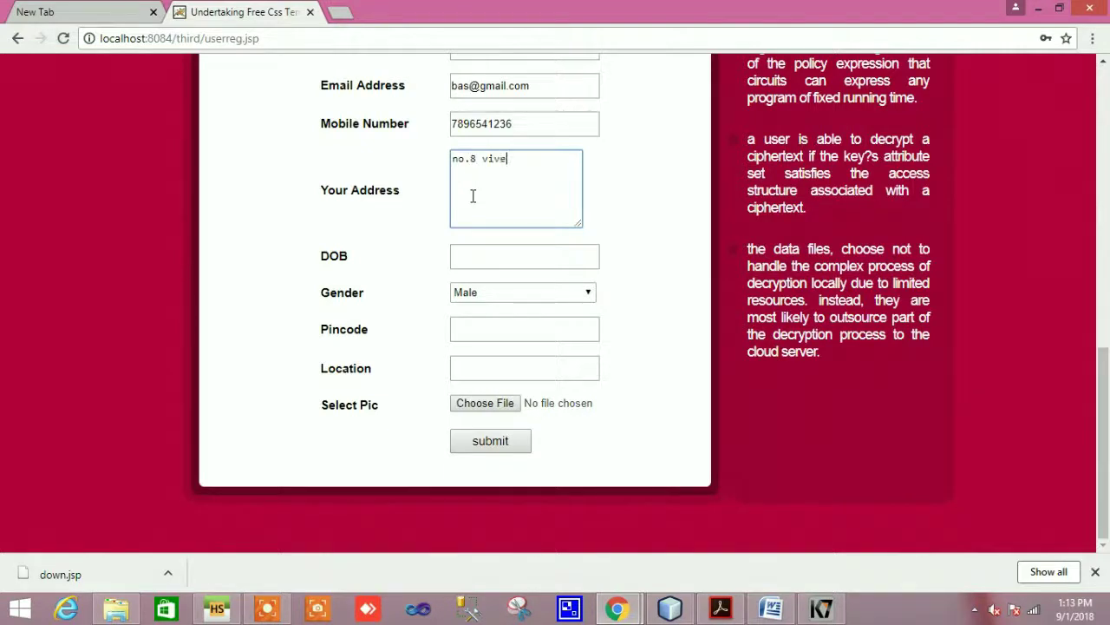
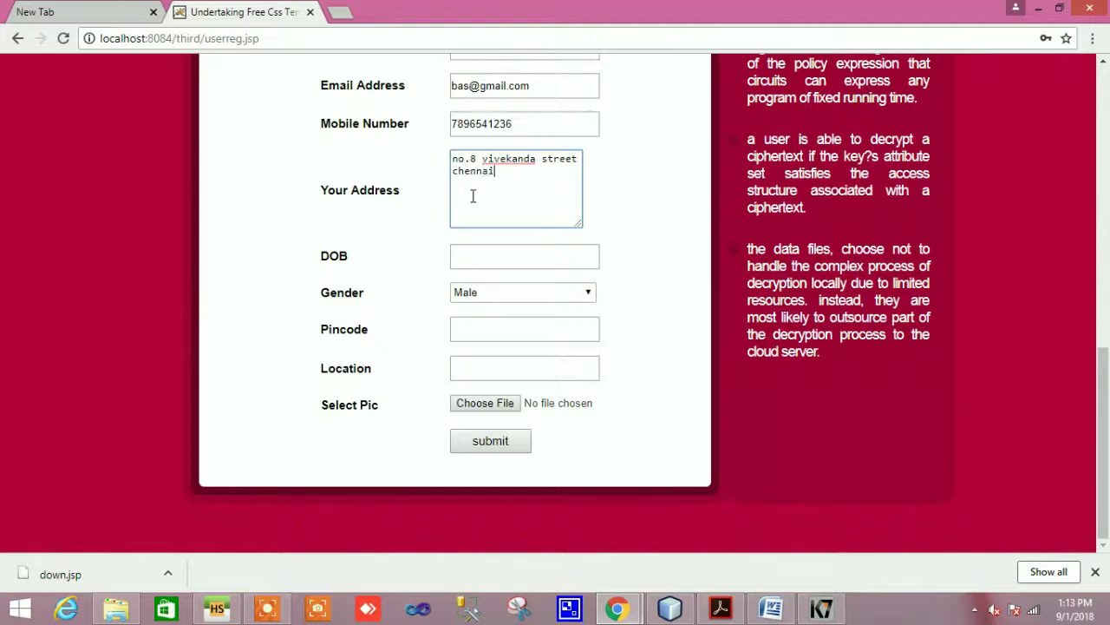
Fill in the suggested date of birth, keep gender Male, and begin the pincode and location
{"action": "left_click", "coordinate": [489, 262]}
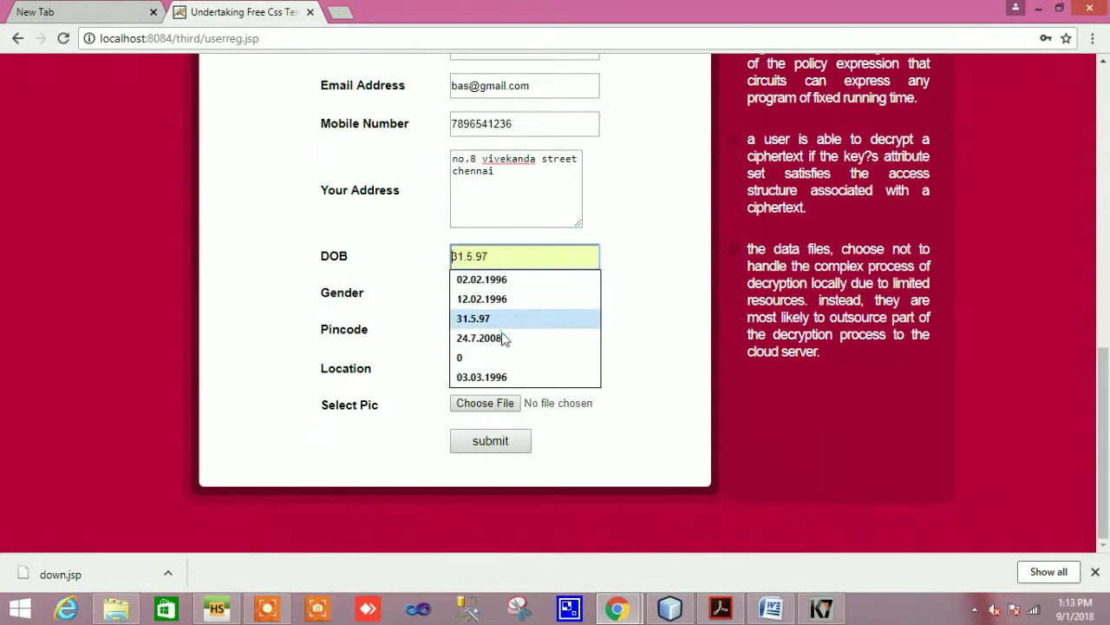
{"action": "left_click", "coordinate": [503, 340]}
{"action": "left_click", "coordinate": [503, 257]}
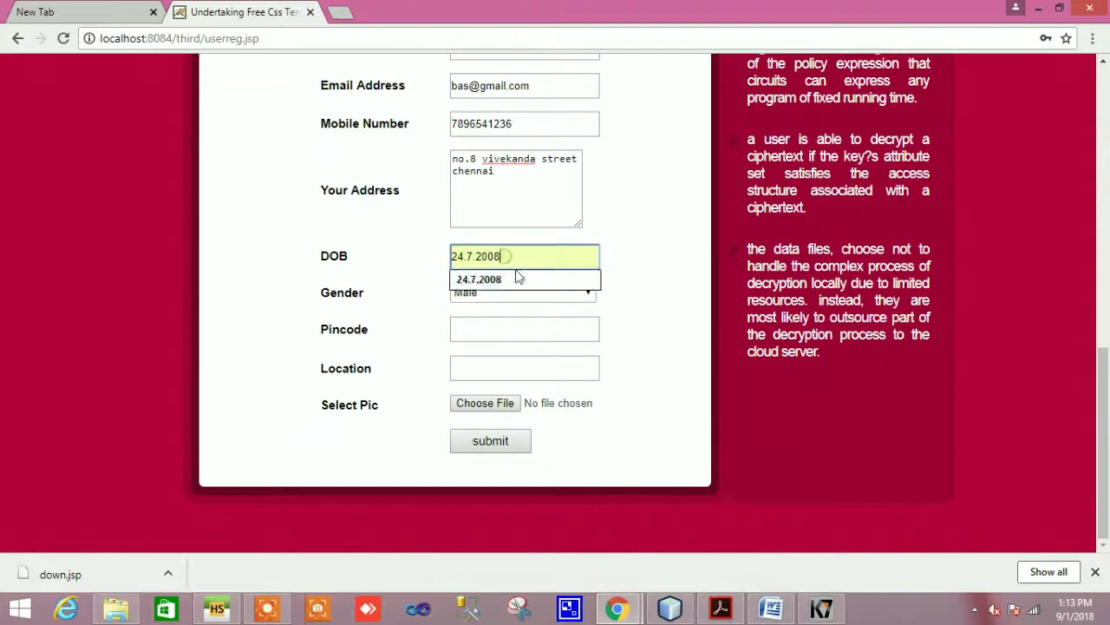
{"action": "left_click", "coordinate": [634, 265]}
{"action": "left_click", "coordinate": [588, 292]}
{"action": "left_click", "coordinate": [546, 310]}
{"action": "left_click", "coordinate": [488, 337]}
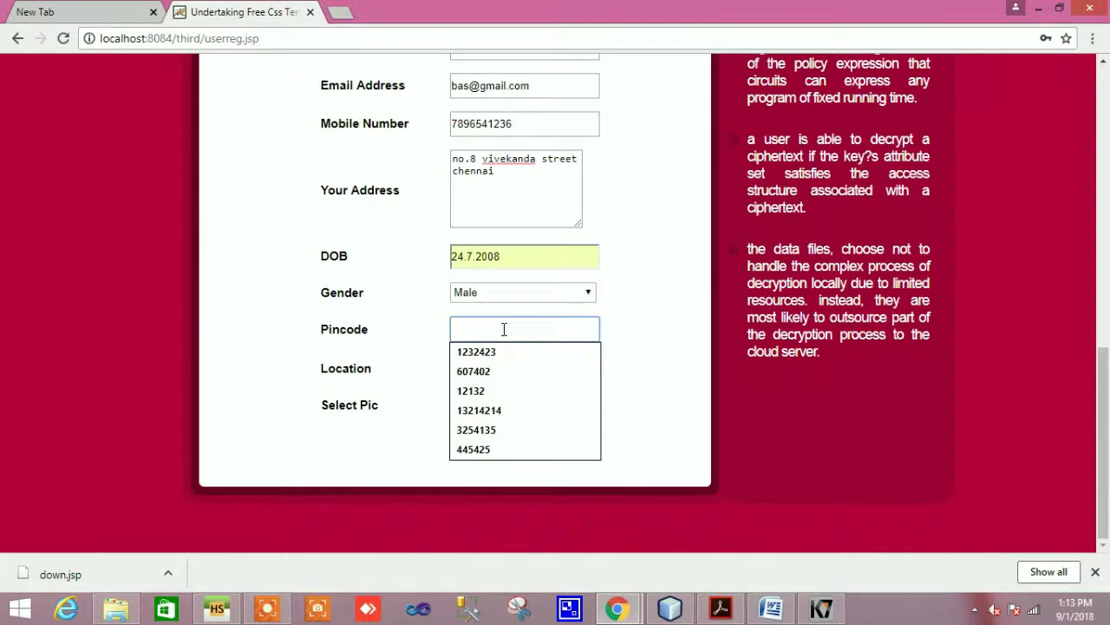
{"action": "type", "text": "605526"}
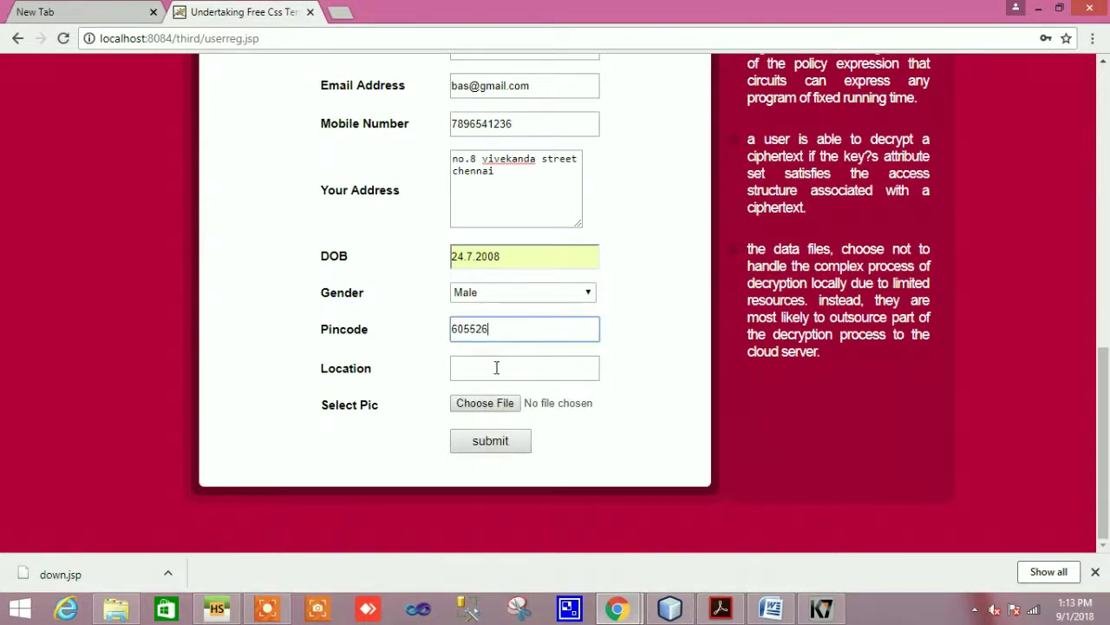
{"action": "left_click", "coordinate": [496, 368]}
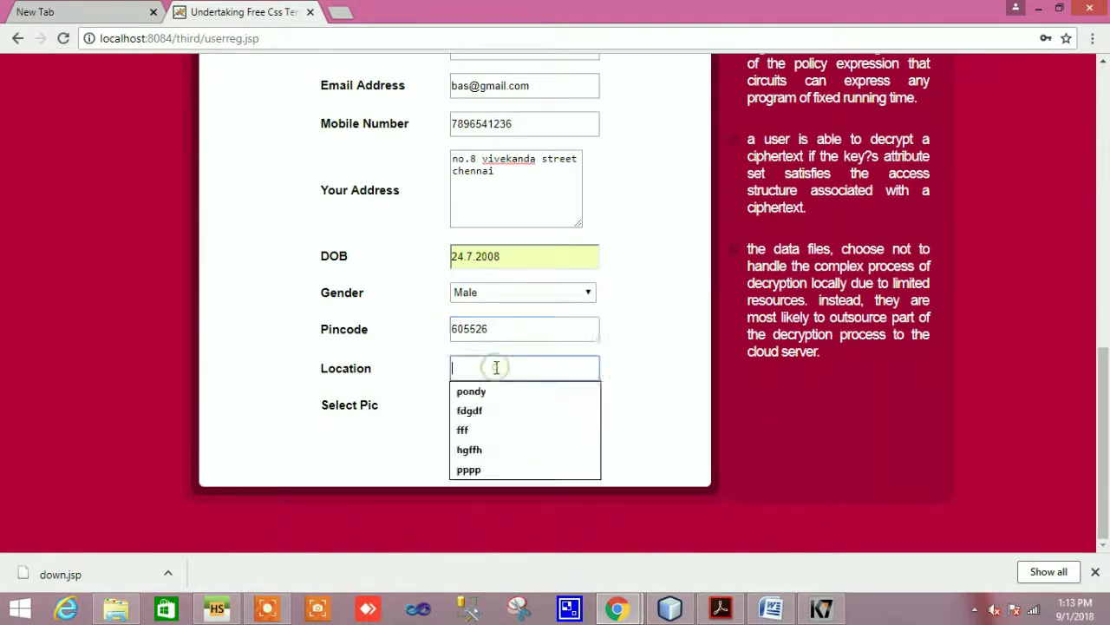
{"action": "type", "text": "chennai"}
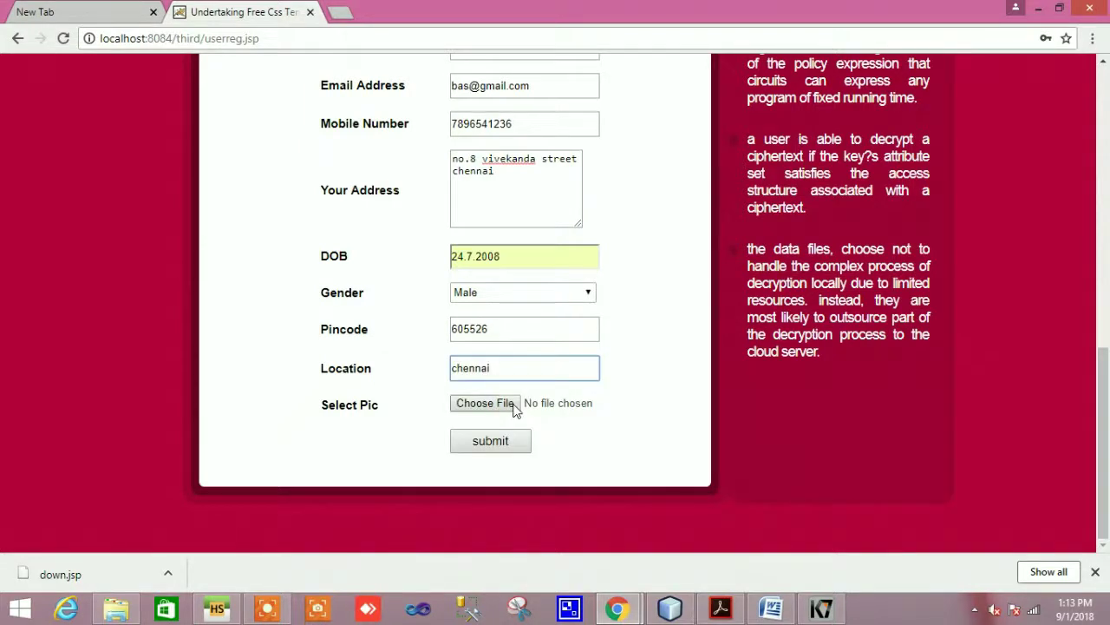
Attach c5.jpg as the profile picture and submit the user registration
{"action": "left_click", "coordinate": [492, 403]}
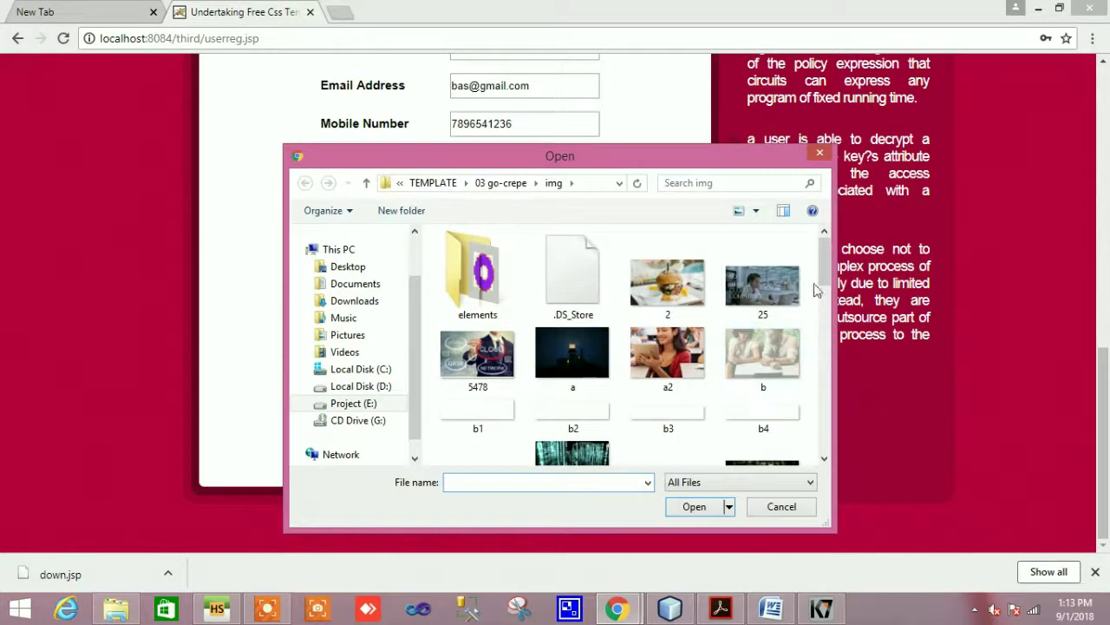
{"action": "left_click_drag", "start_coordinate": [826, 280], "coordinate": [826, 295]}
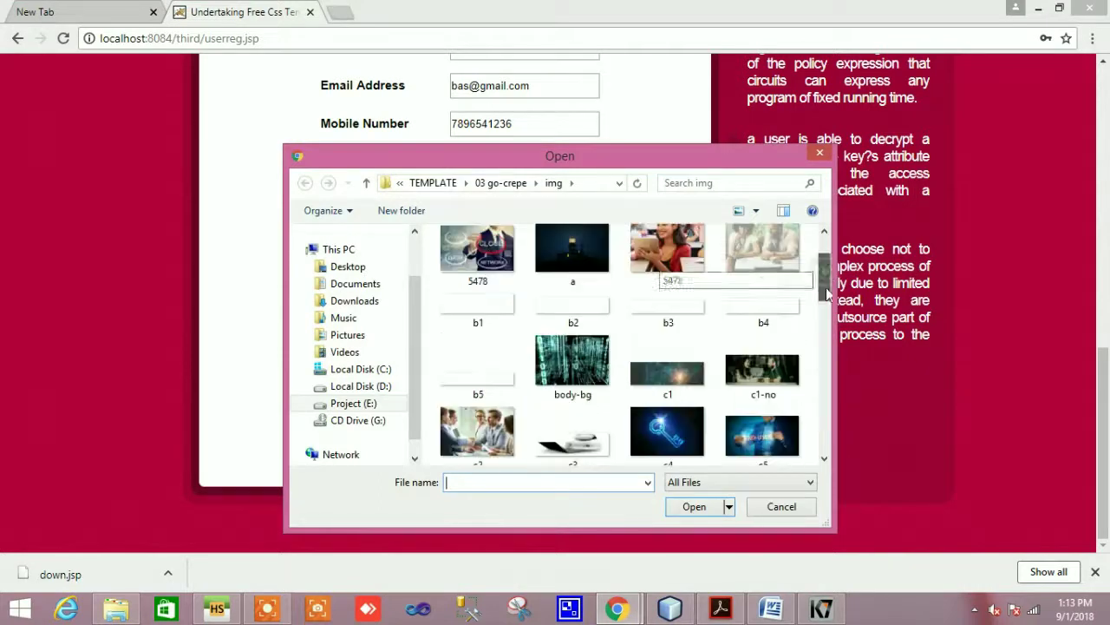
{"action": "left_click_drag", "start_coordinate": [826, 276], "coordinate": [826, 287]}
{"action": "left_click", "coordinate": [758, 377]}
{"action": "left_click", "coordinate": [694, 506]}
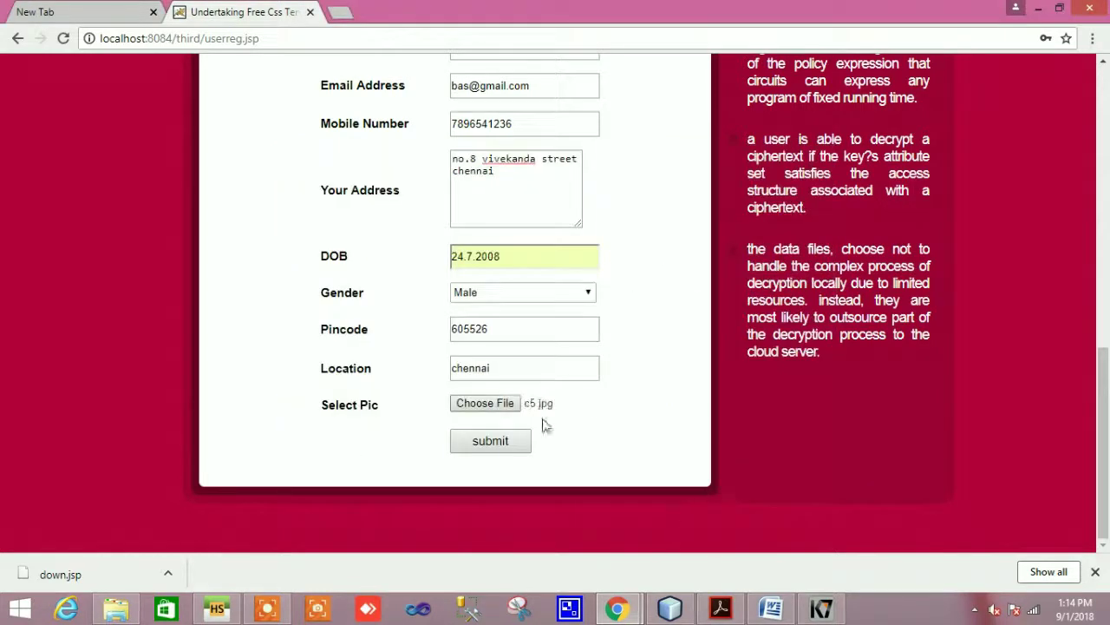
{"action": "left_click", "coordinate": [493, 440]}
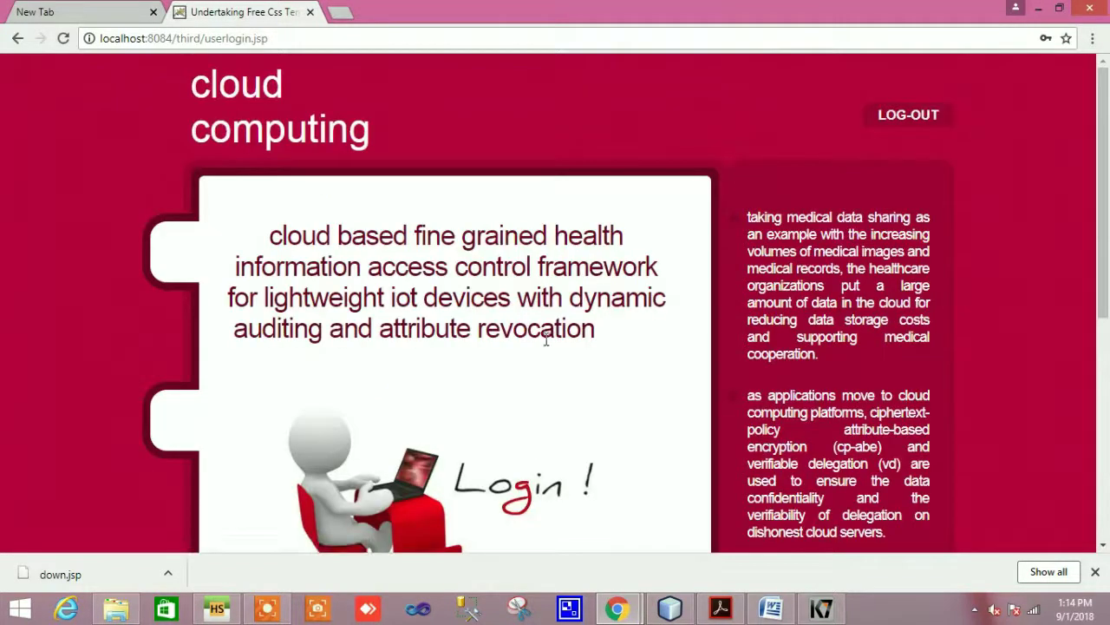
Log in with the new user's username and password on the user login page
{"action": "scroll", "coordinate": [546, 341], "scroll_direction": "down", "scroll_amount": 5}
{"action": "left_click_drag", "start_coordinate": [515, 319], "coordinate": [388, 325]}
{"action": "type", "text": "baskar"}
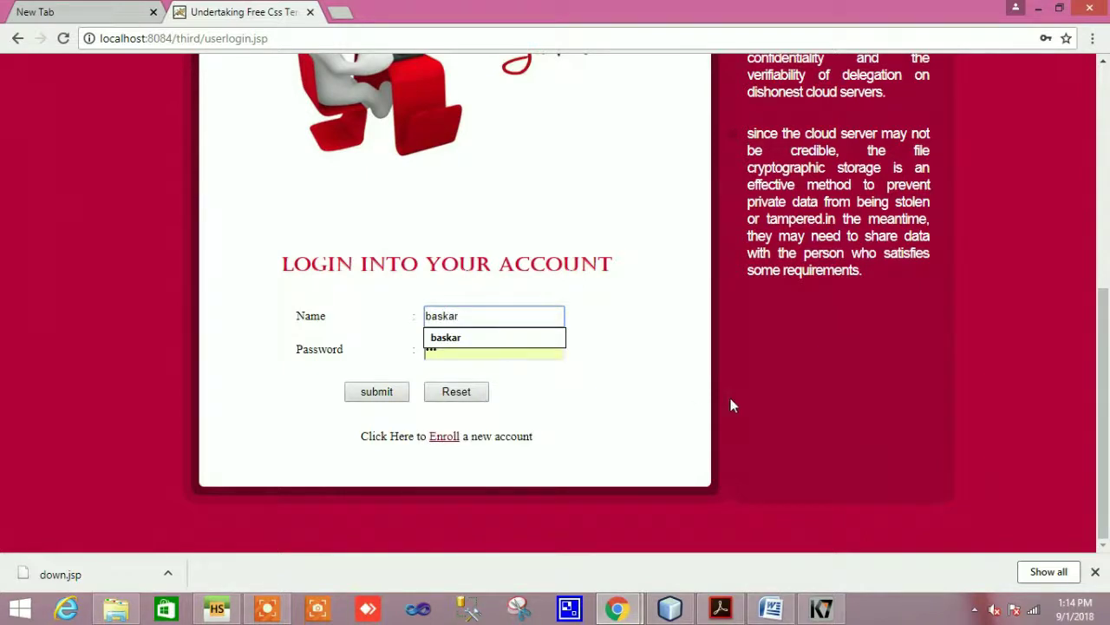
{"action": "left_click", "coordinate": [506, 352]}
{"action": "key", "text": "BackSpace"}
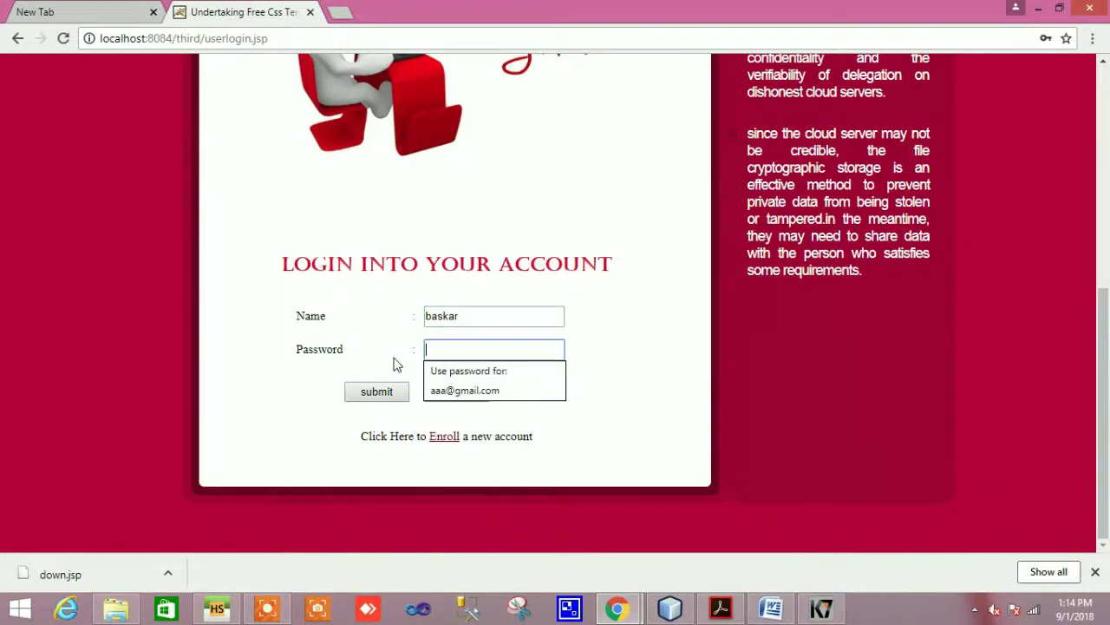
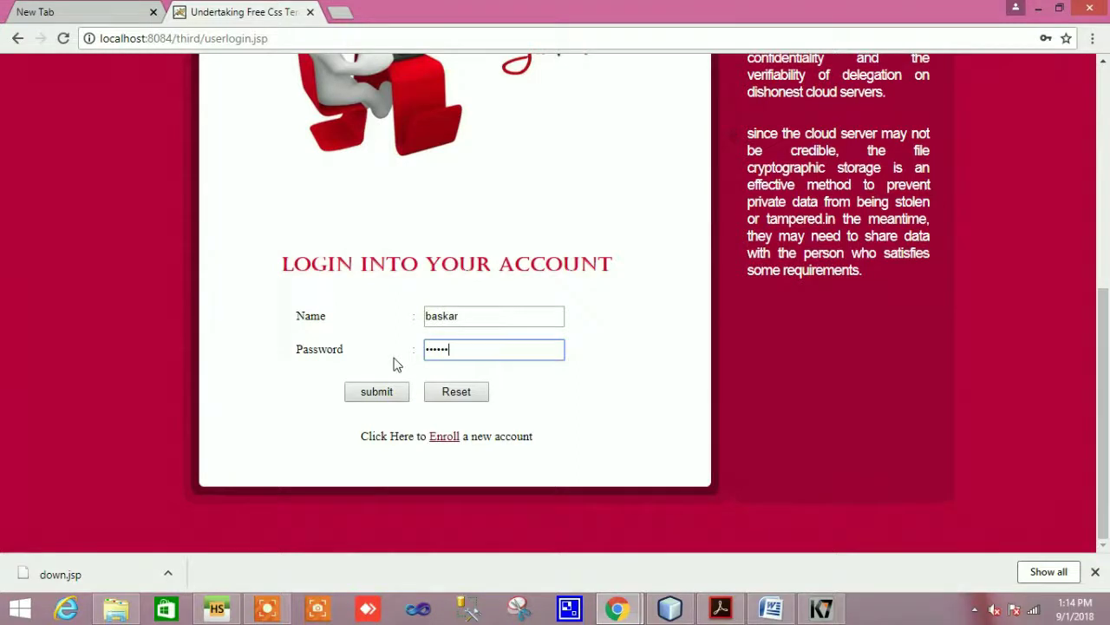
{"action": "left_click", "coordinate": [382, 391]}
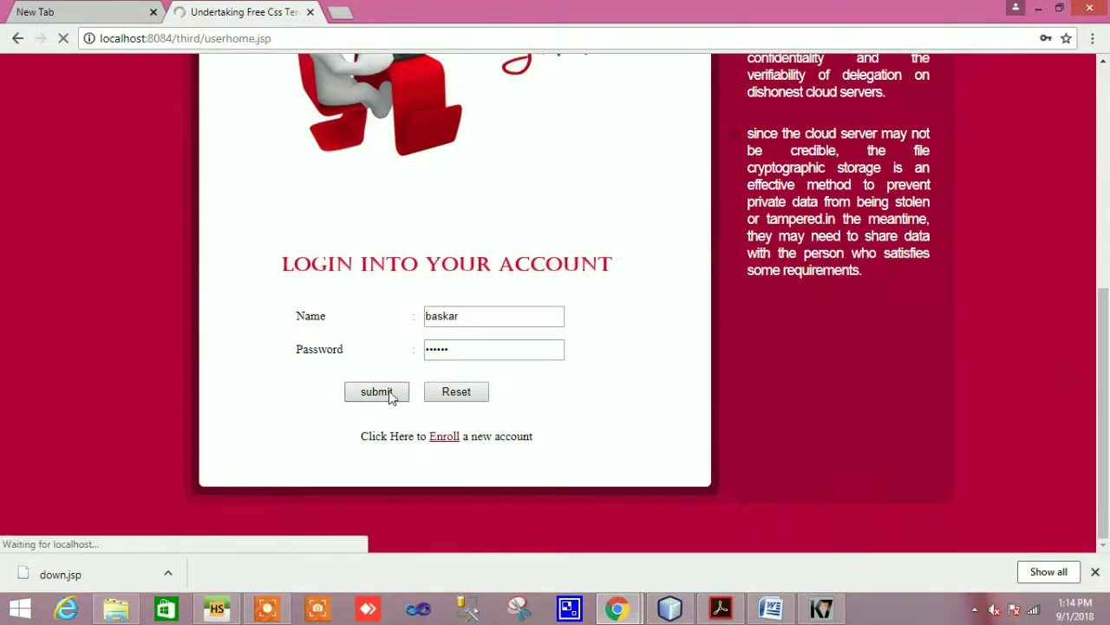
On the View Symptoms page, pick a suggested patient name and request that patient's symptoms
{"action": "scroll", "coordinate": [507, 409], "scroll_direction": "down", "scroll_amount": 4}
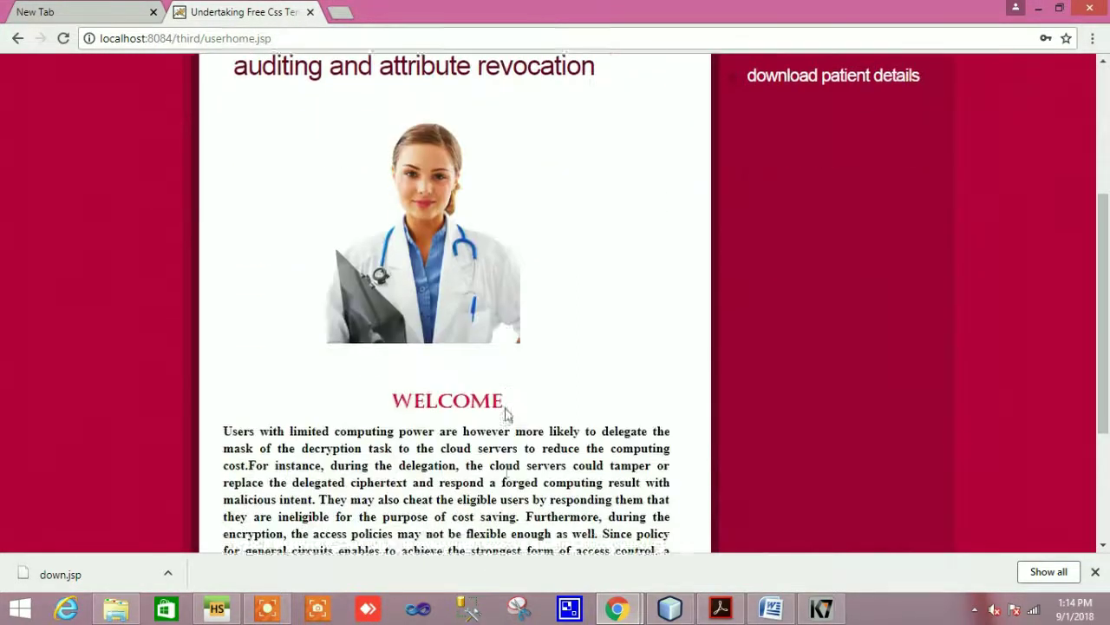
{"action": "scroll", "coordinate": [508, 409], "scroll_direction": "up", "scroll_amount": 4}
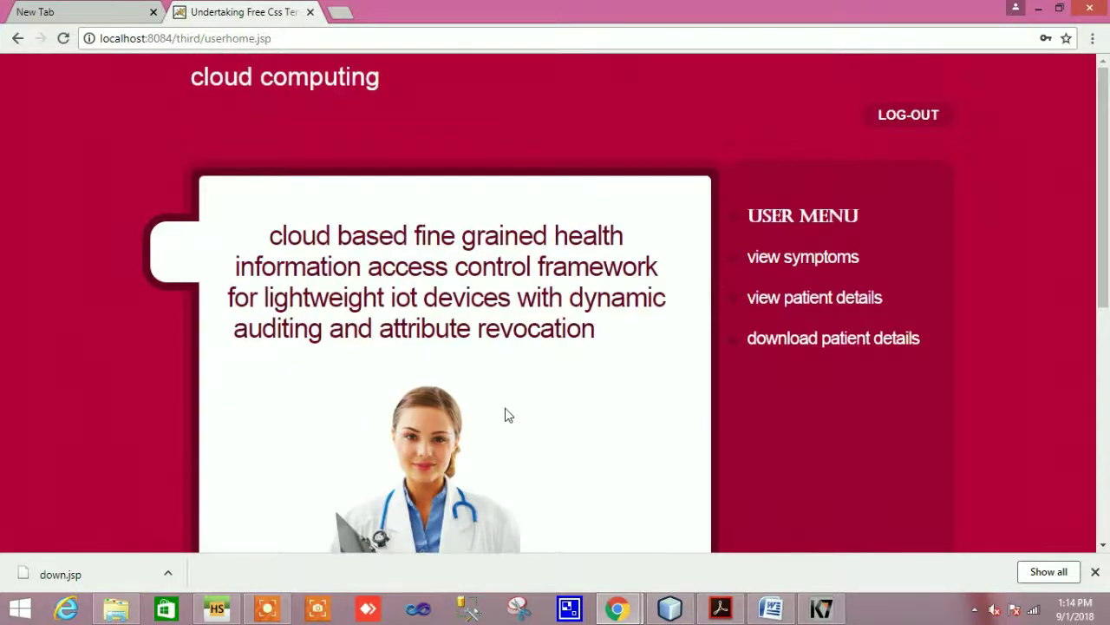
{"action": "left_click", "coordinate": [807, 259]}
{"action": "scroll", "coordinate": [529, 416], "scroll_direction": "down", "scroll_amount": 3}
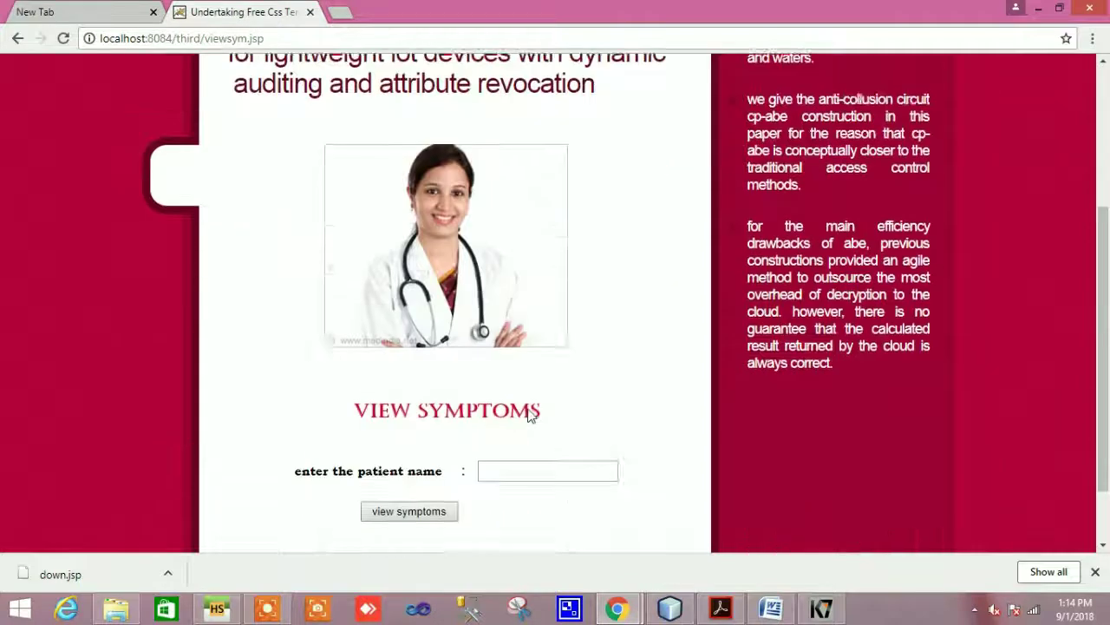
{"action": "scroll", "coordinate": [532, 416], "scroll_direction": "down", "scroll_amount": 1}
{"action": "left_click", "coordinate": [509, 387]}
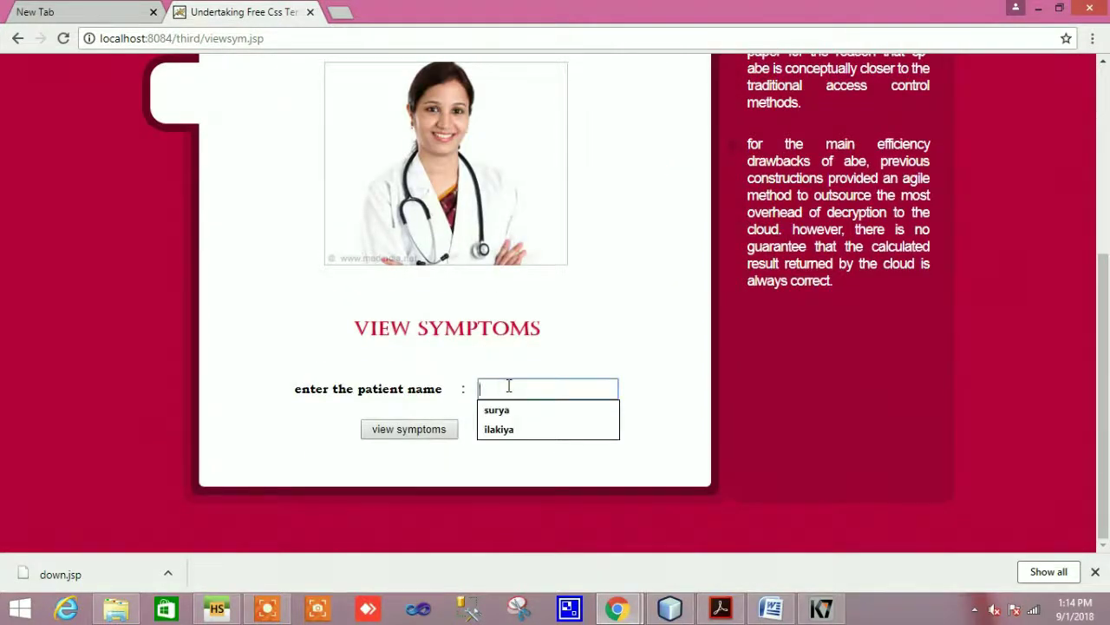
{"action": "left_click", "coordinate": [515, 429]}
{"action": "left_click", "coordinate": [391, 431]}
Highlight the access-permission-denied message on the result page, then clear the selection
{"action": "scroll", "coordinate": [390, 434], "scroll_direction": "down", "scroll_amount": 2}
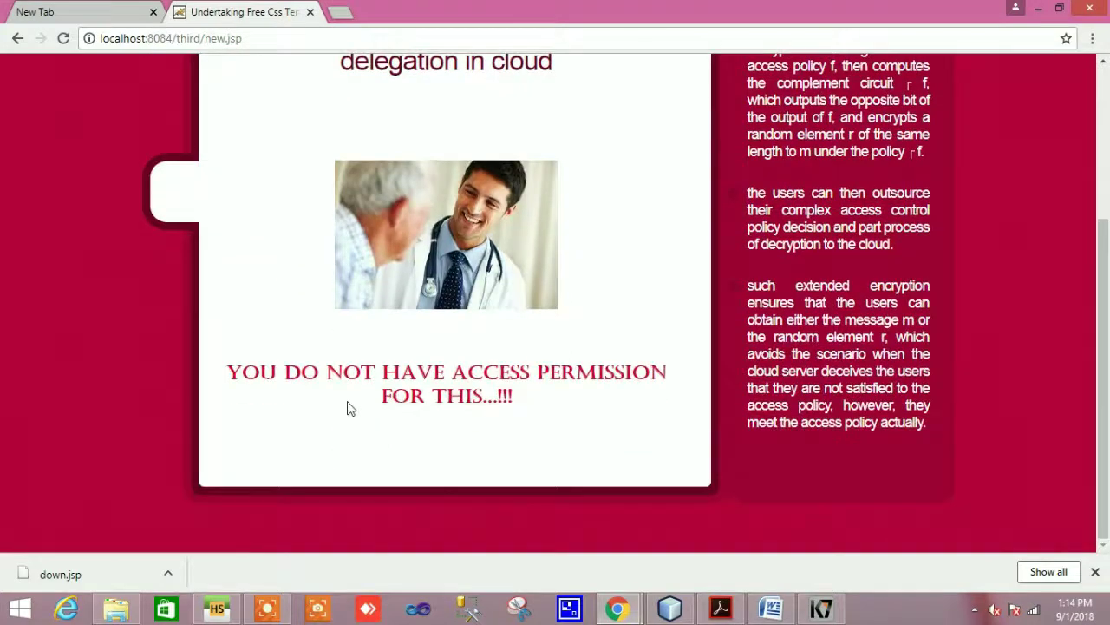
{"action": "left_click_drag", "start_coordinate": [231, 372], "coordinate": [572, 404]}
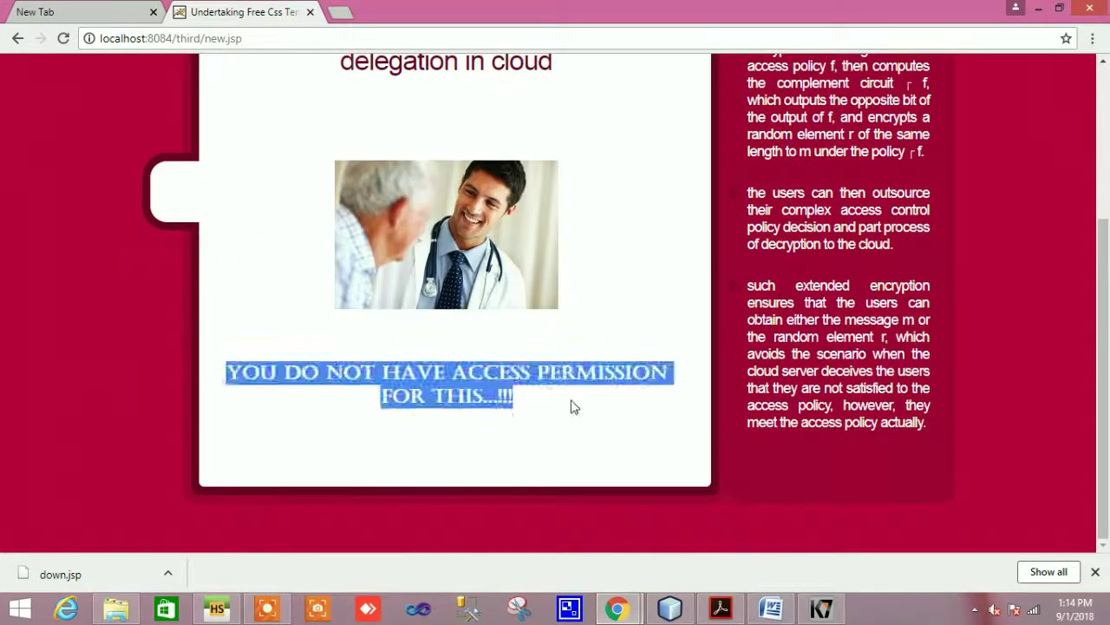
{"action": "left_click", "coordinate": [570, 401]}
{"action": "scroll", "coordinate": [584, 411], "scroll_direction": "up", "scroll_amount": 3}
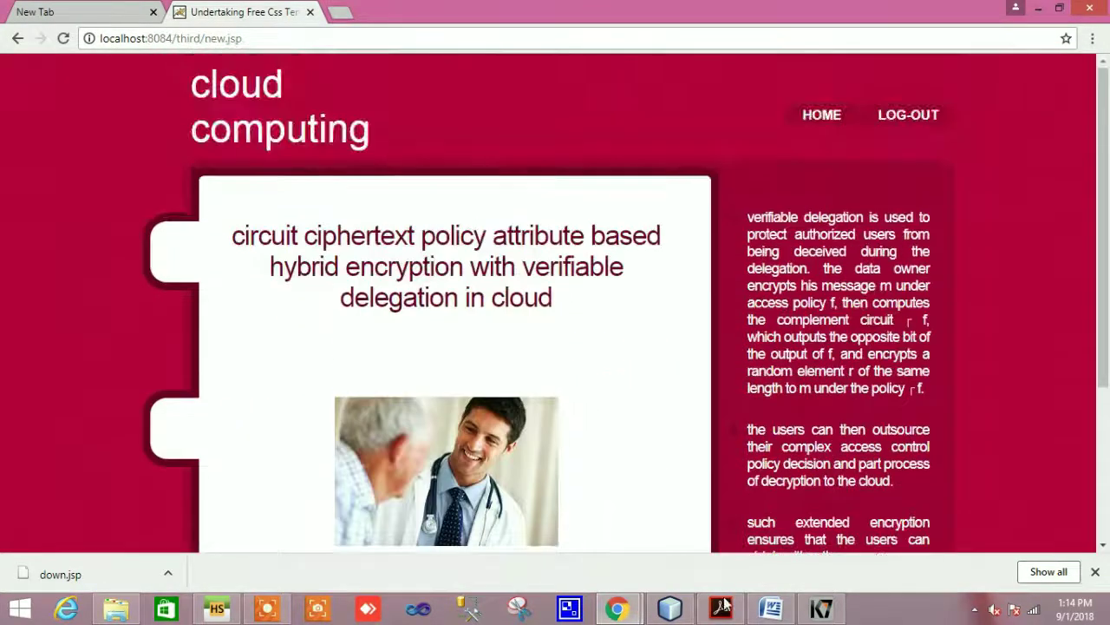
{"action": "left_click", "coordinate": [775, 613]}
{"action": "scroll", "coordinate": [617, 456], "scroll_direction": "up", "scroll_amount": 8}
{"action": "left_click_drag", "start_coordinate": [405, 300], "coordinate": [530, 302]}
{"action": "left_click", "coordinate": [528, 297]}
{"action": "left_click_drag", "start_coordinate": [433, 337], "coordinate": [637, 337]}
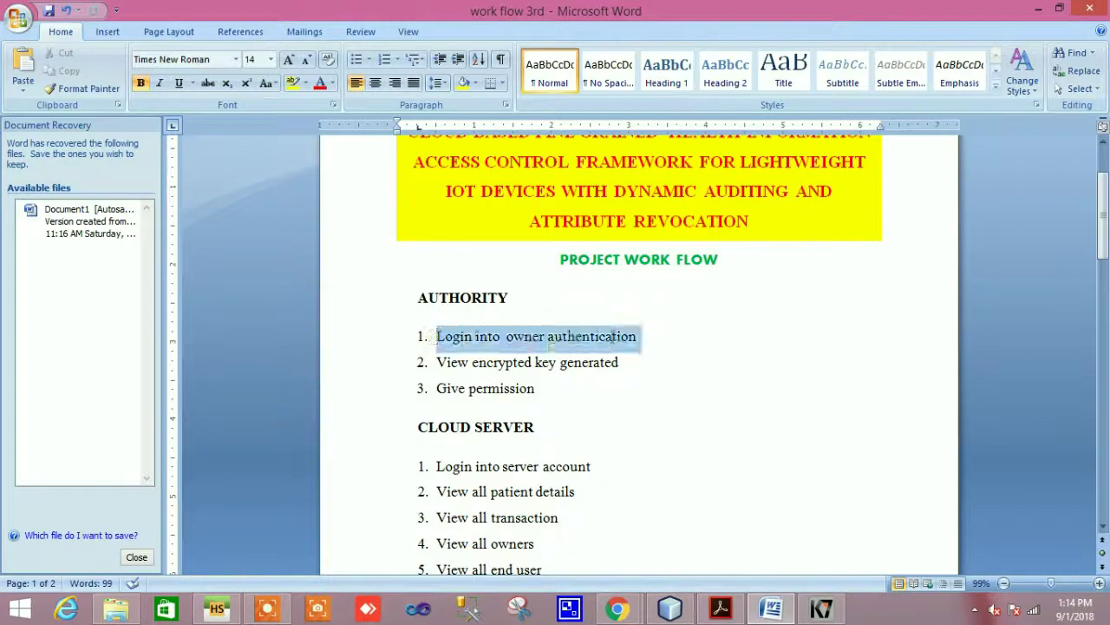
{"action": "left_click", "coordinate": [623, 336]}
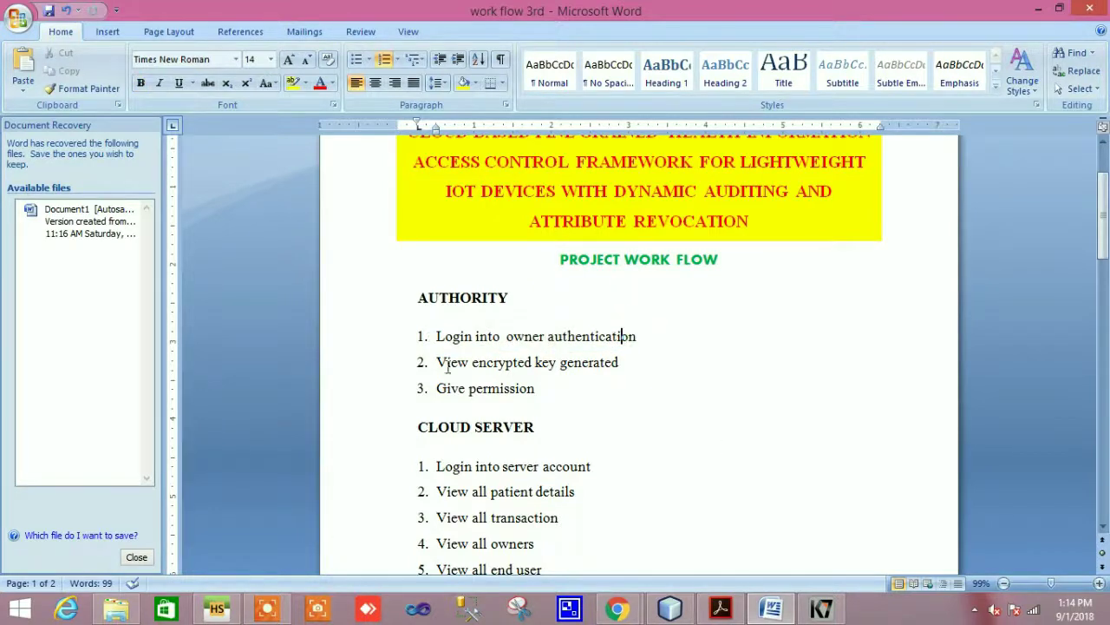
{"action": "left_click_drag", "start_coordinate": [438, 362], "coordinate": [649, 362]}
{"action": "left_click", "coordinate": [647, 361]}
{"action": "left_click_drag", "start_coordinate": [436, 386], "coordinate": [562, 399]}
{"action": "left_click", "coordinate": [562, 398]}
Log out of the user account and go to the authority login page
{"action": "mouse_move", "coordinate": [618, 608]}
{"action": "left_click", "coordinate": [590, 527]}
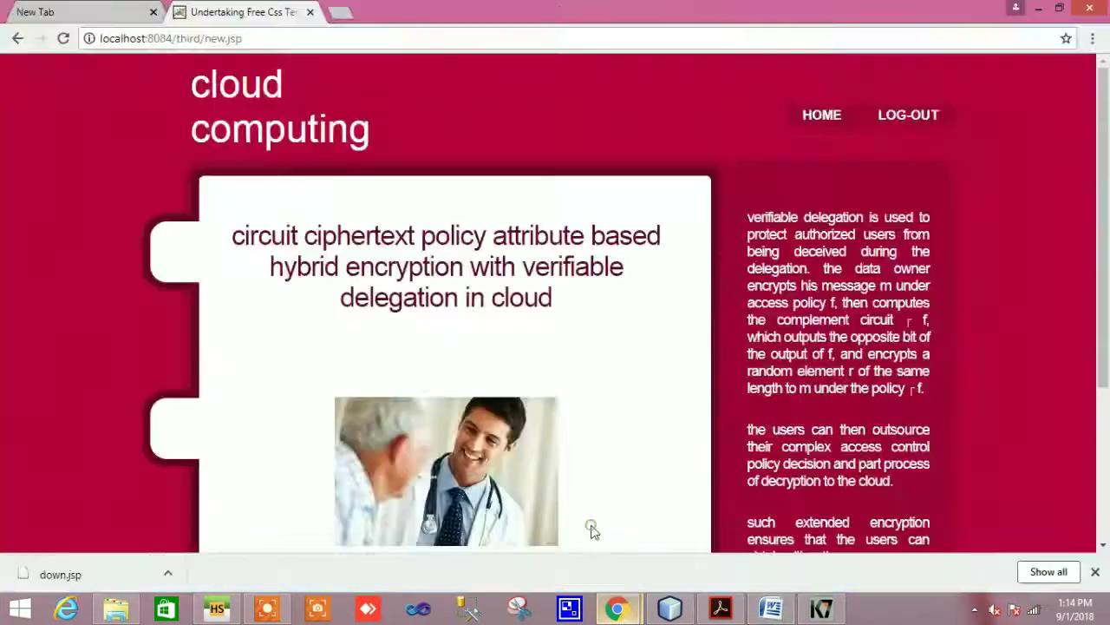
{"action": "left_click", "coordinate": [910, 111]}
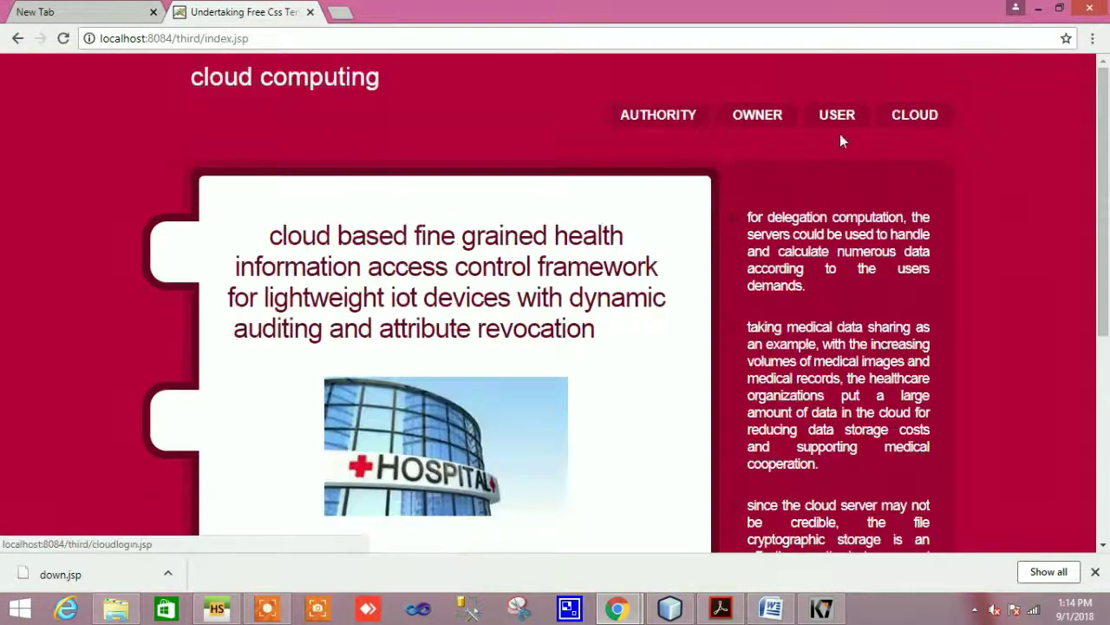
{"action": "left_click", "coordinate": [675, 122]}
{"action": "scroll", "coordinate": [713, 319], "scroll_direction": "down", "scroll_amount": 5}
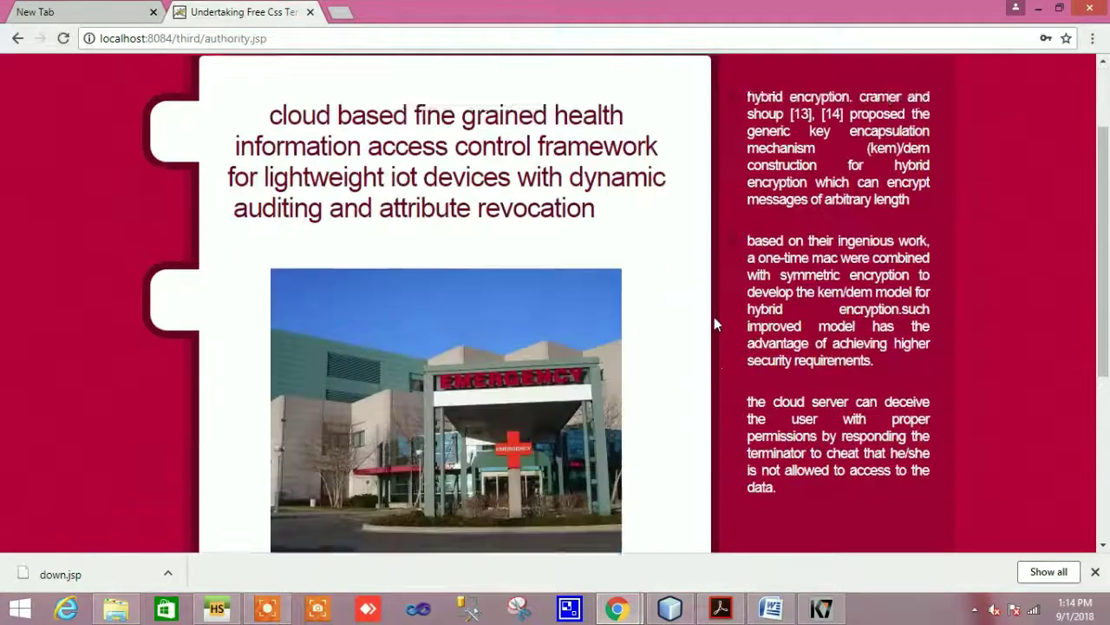
Replace the autofilled name and password with the authority credentials and submit the login
{"action": "left_click_drag", "start_coordinate": [520, 352], "coordinate": [391, 359]}
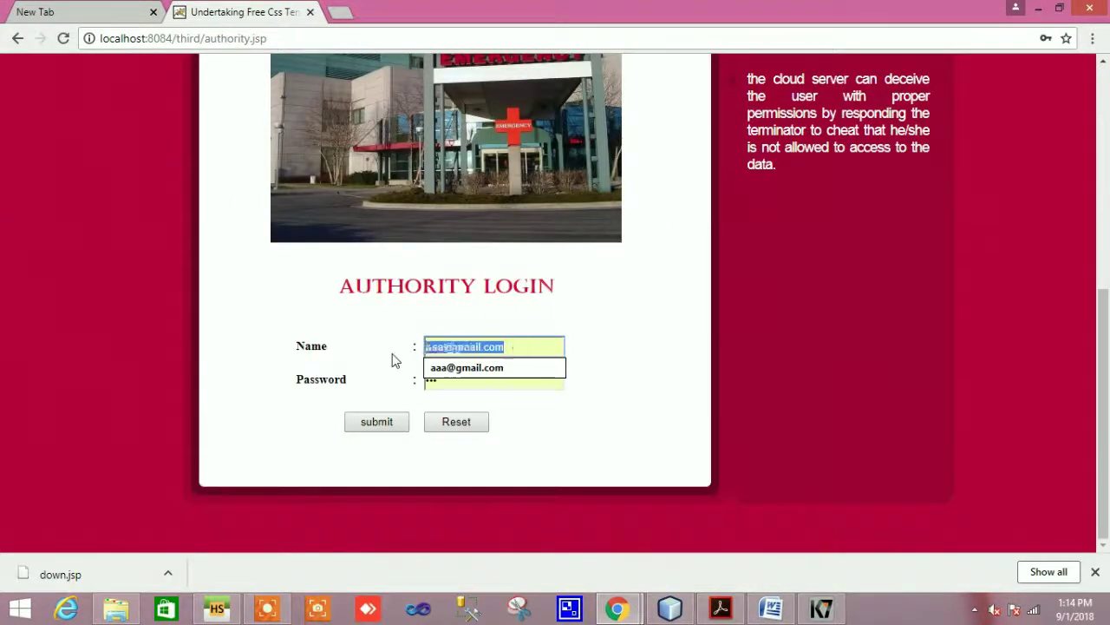
{"action": "key", "text": "BackSpace"}
{"action": "type", "text": "authority"}
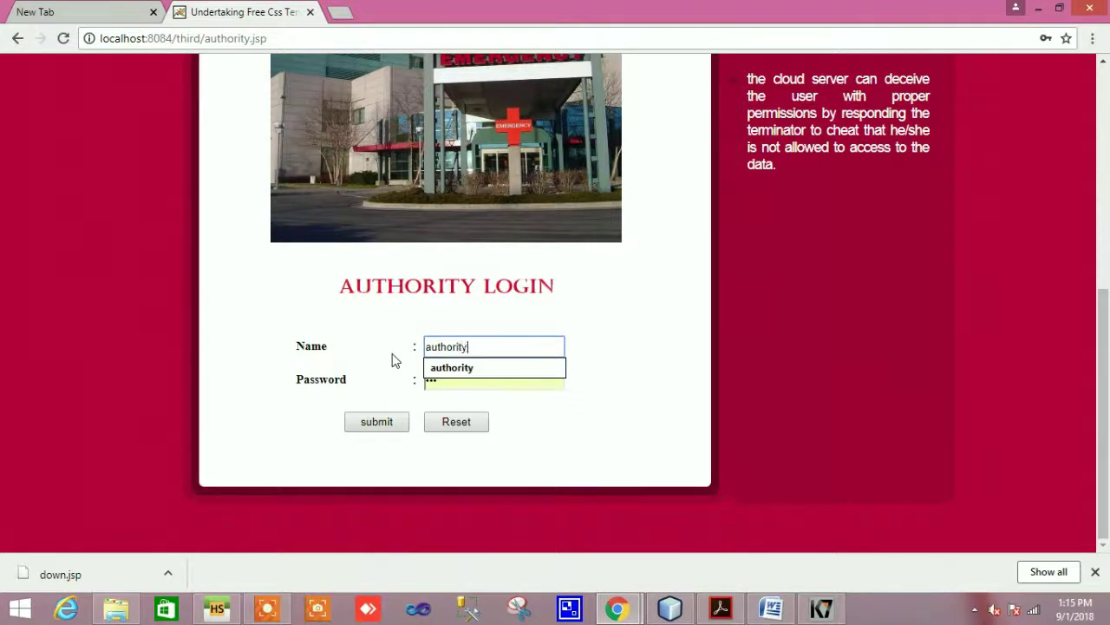
{"action": "left_click", "coordinate": [530, 416]}
{"action": "left_click", "coordinate": [469, 382]}
{"action": "key", "text": "BackSpace"}
{"action": "key", "text": "BackSpace"}
{"action": "key", "text": "BackSpace"}
{"action": "type", "text": "au"}
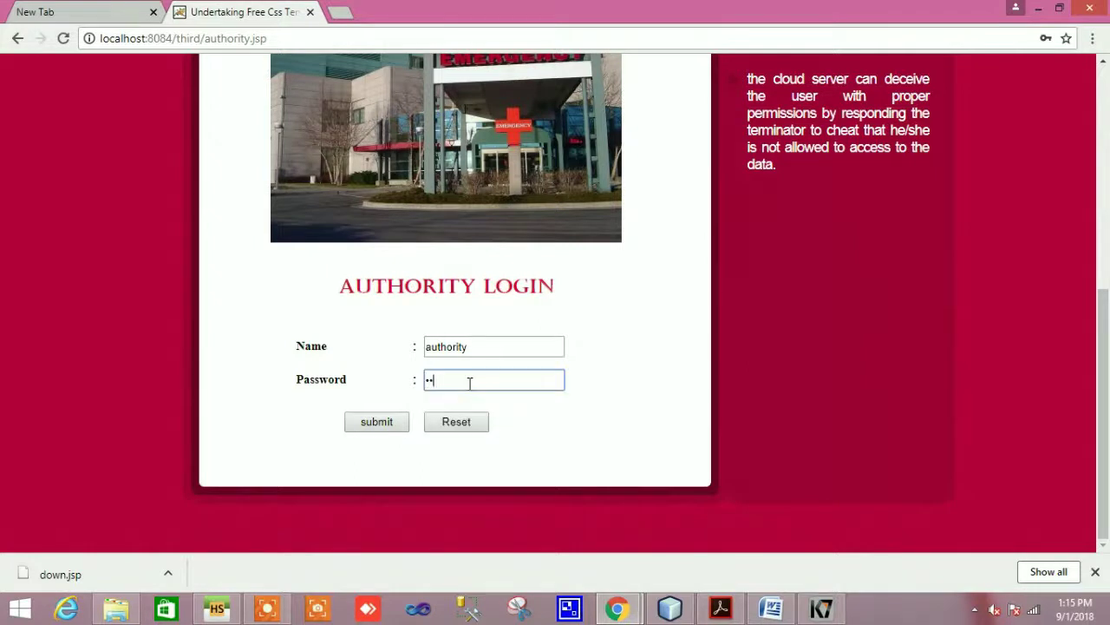
{"action": "left_click", "coordinate": [373, 420]}
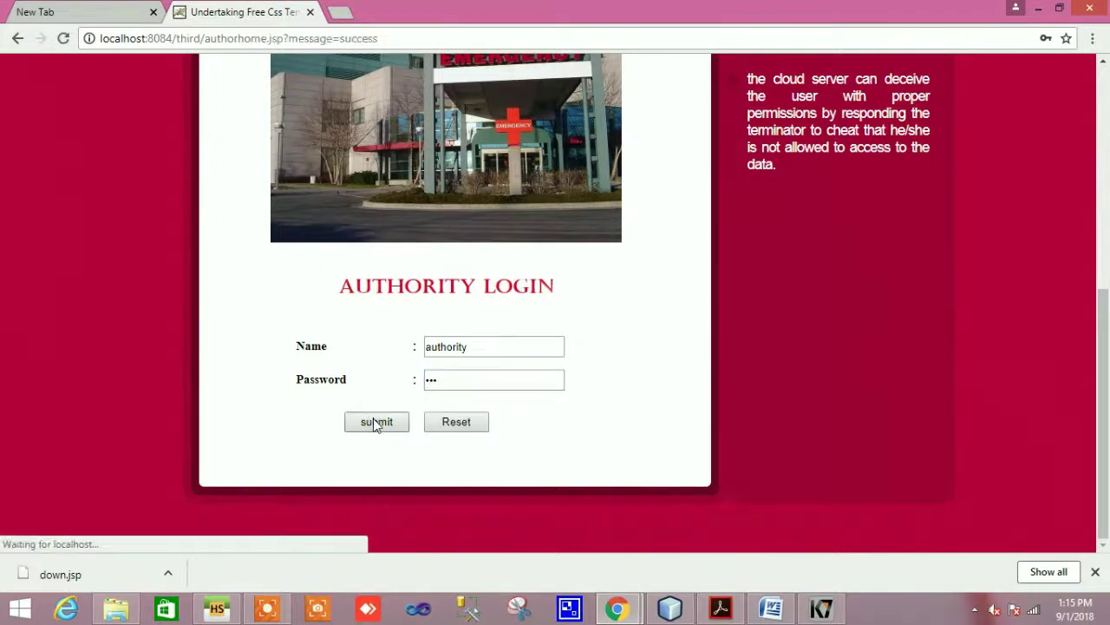
{"action": "scroll", "coordinate": [703, 531], "scroll_direction": "down", "scroll_amount": 4}
{"action": "scroll", "coordinate": [702, 531], "scroll_direction": "up", "scroll_amount": 4}
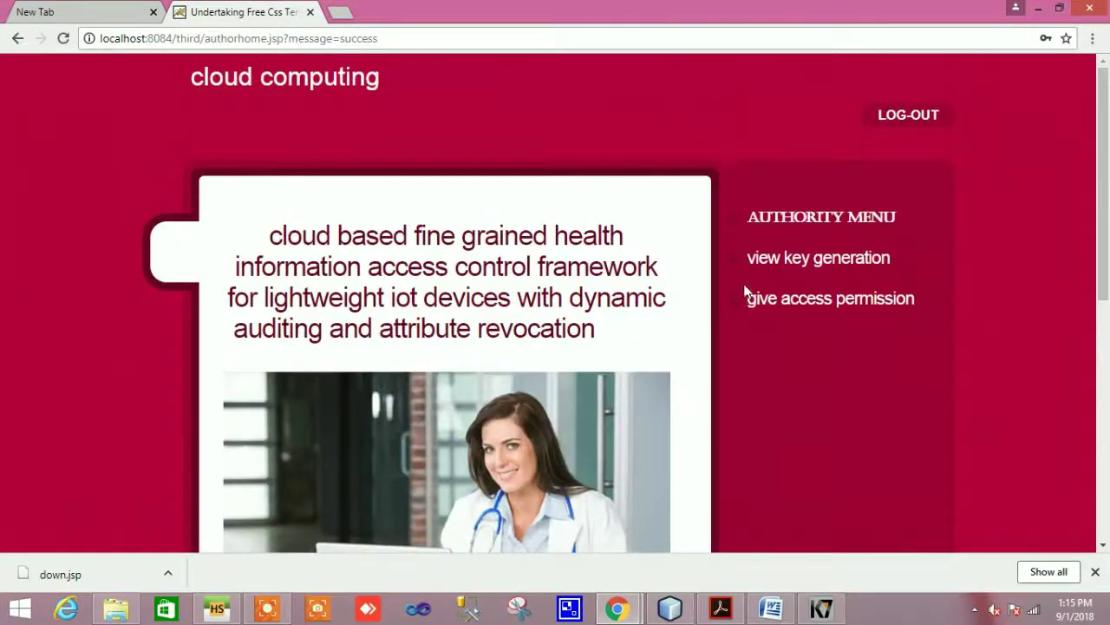
{"action": "left_click", "coordinate": [835, 266]}
{"action": "scroll", "coordinate": [729, 394], "scroll_direction": "down", "scroll_amount": 3}
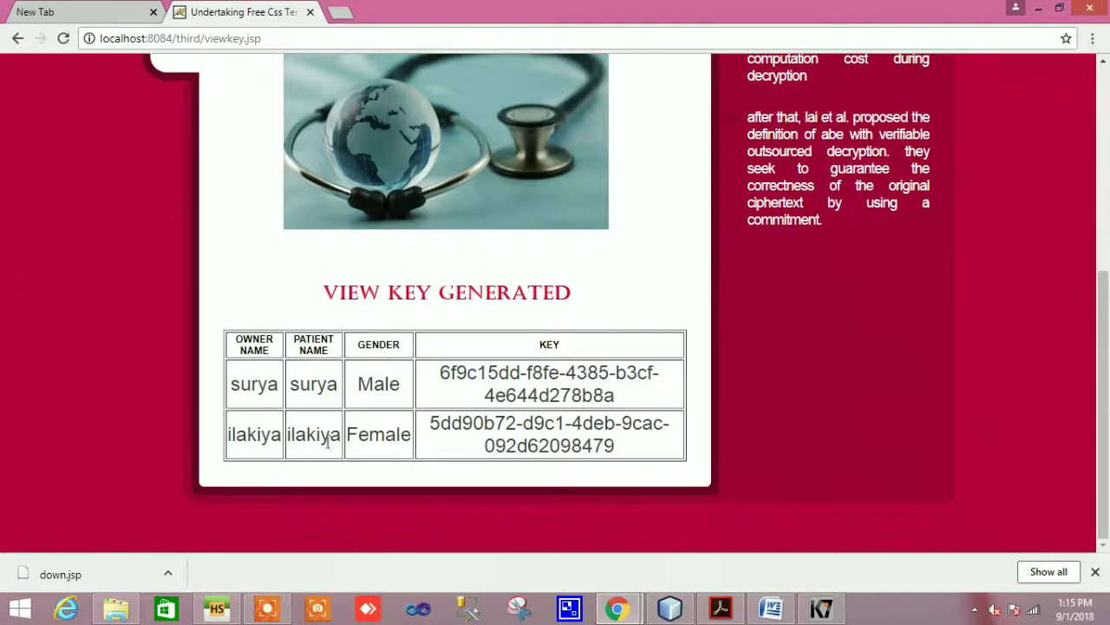
{"action": "left_click_drag", "start_coordinate": [432, 423], "coordinate": [619, 448]}
{"action": "left_click", "coordinate": [721, 438]}
{"action": "scroll", "coordinate": [792, 458], "scroll_direction": "up", "scroll_amount": 5}
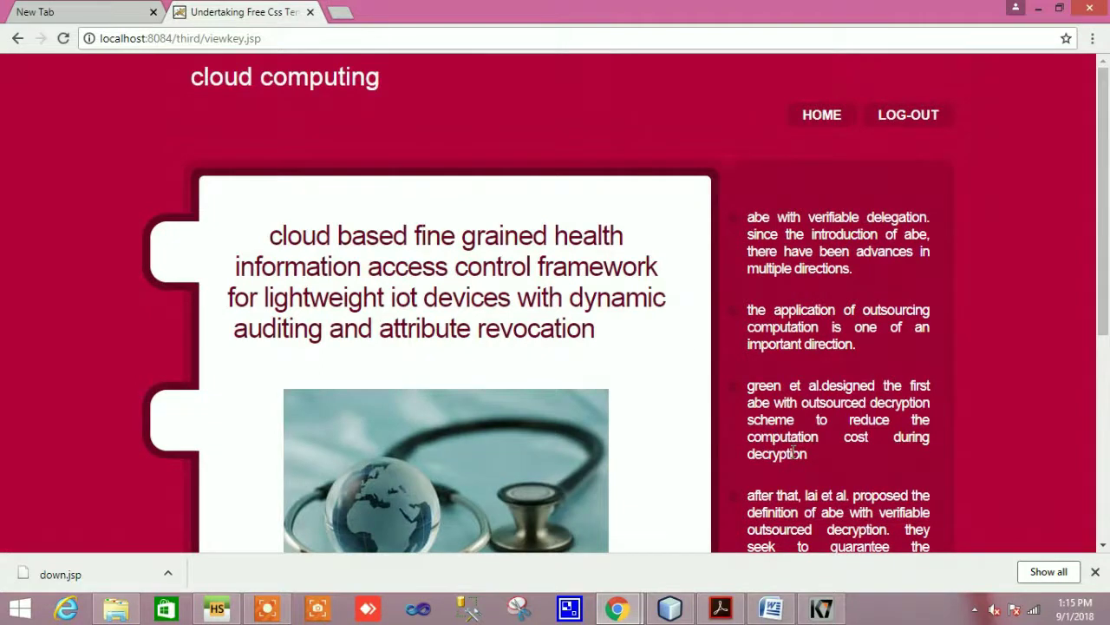
From the authority home page, bring up the access permission table
{"action": "left_click", "coordinate": [821, 117]}
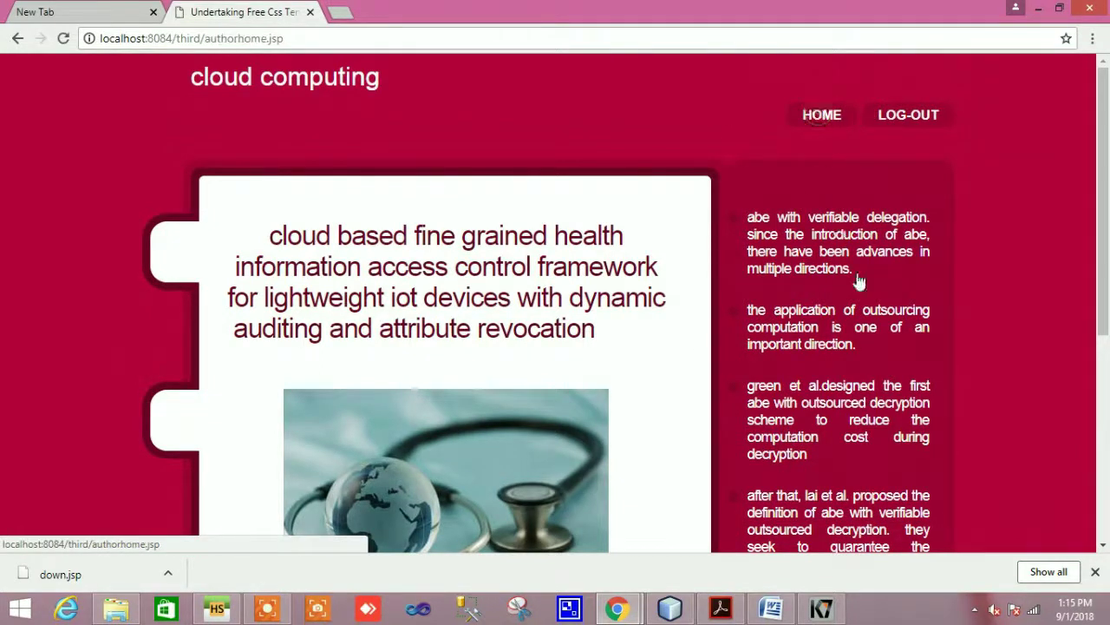
{"action": "scroll", "coordinate": [821, 234], "scroll_direction": "down", "scroll_amount": 1}
{"action": "left_click", "coordinate": [812, 218]}
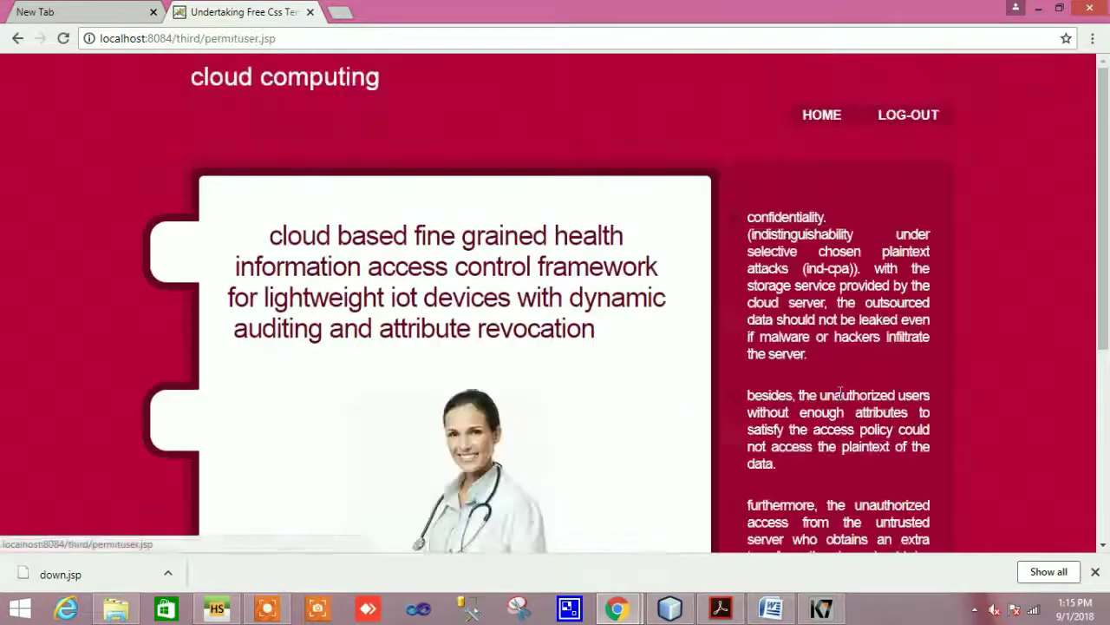
{"action": "scroll", "coordinate": [841, 396], "scroll_direction": "down", "scroll_amount": 4}
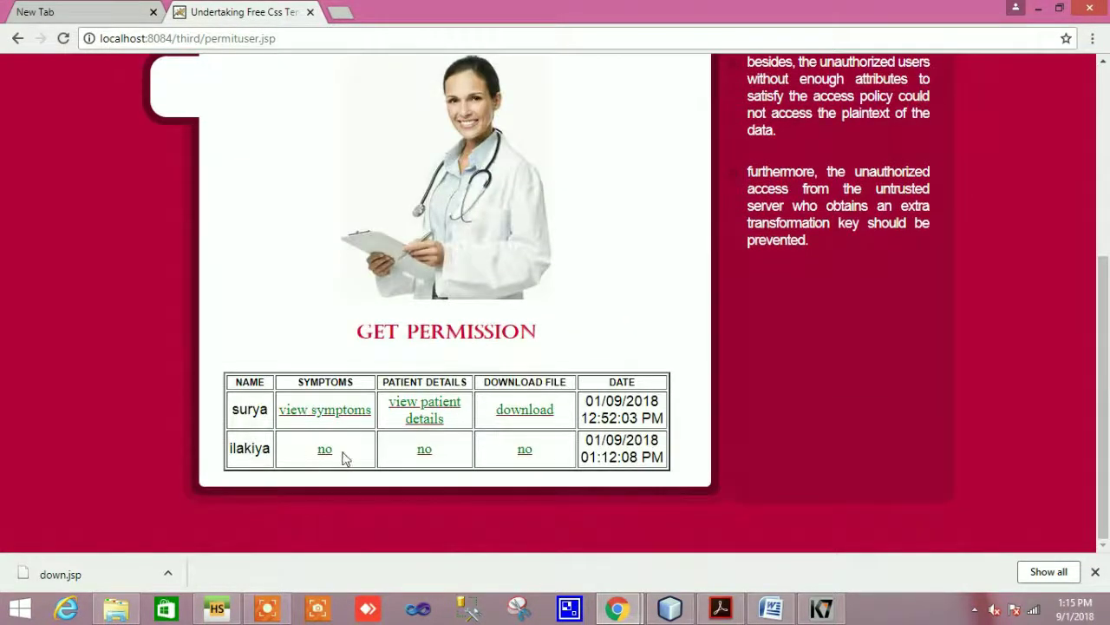
Grant the second user Symptoms, Patient Details and Download File permissions
{"action": "left_click", "coordinate": [326, 449]}
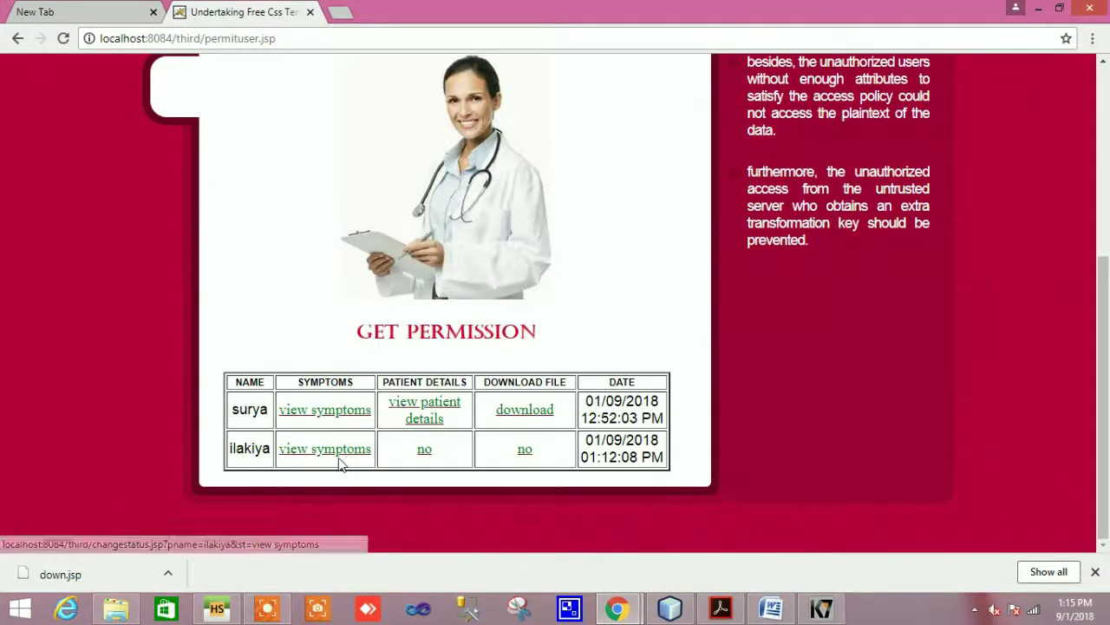
{"action": "left_click", "coordinate": [423, 449]}
{"action": "scroll", "coordinate": [460, 473], "scroll_direction": "down", "scroll_amount": 5}
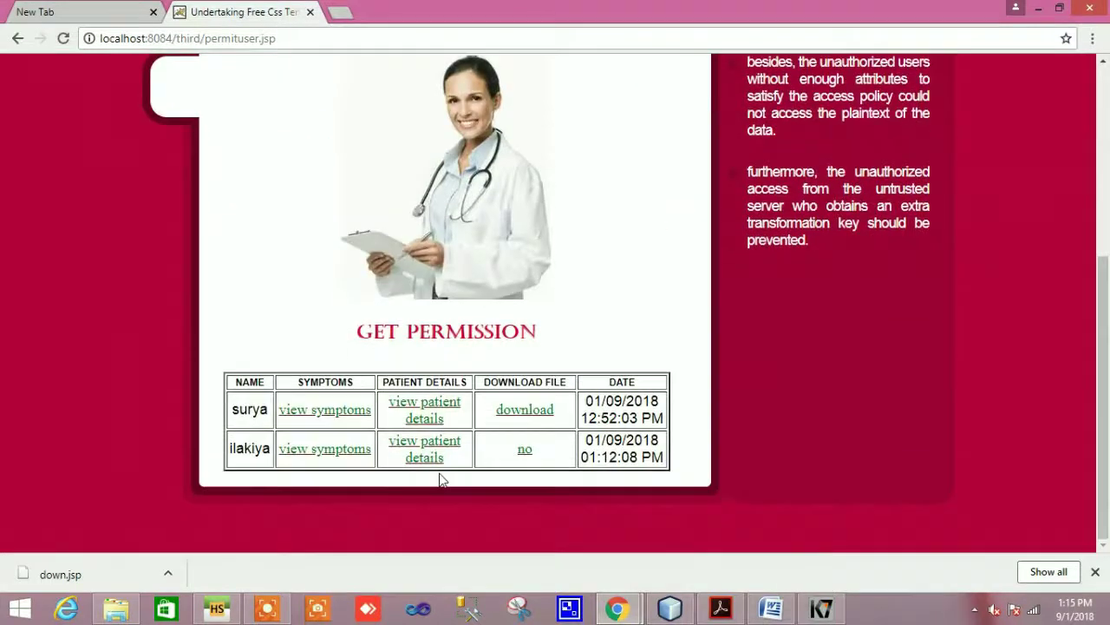
{"action": "left_click", "coordinate": [525, 449]}
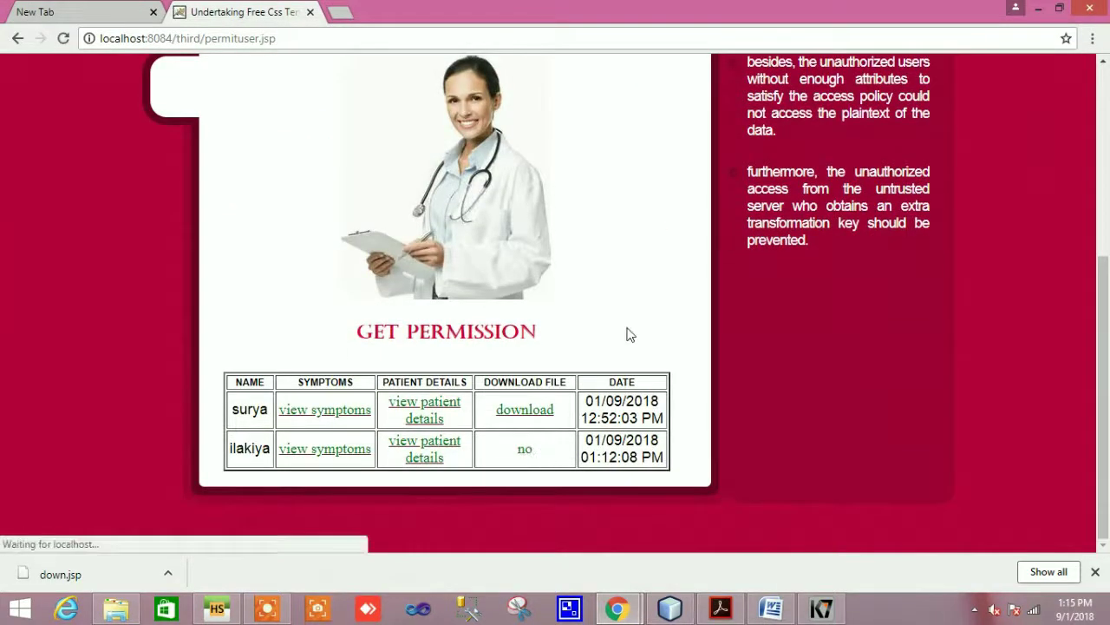
Toggle the second user's Download File permission off and on twice, leaving it granted
{"action": "scroll", "coordinate": [632, 329], "scroll_direction": "down", "scroll_amount": 5}
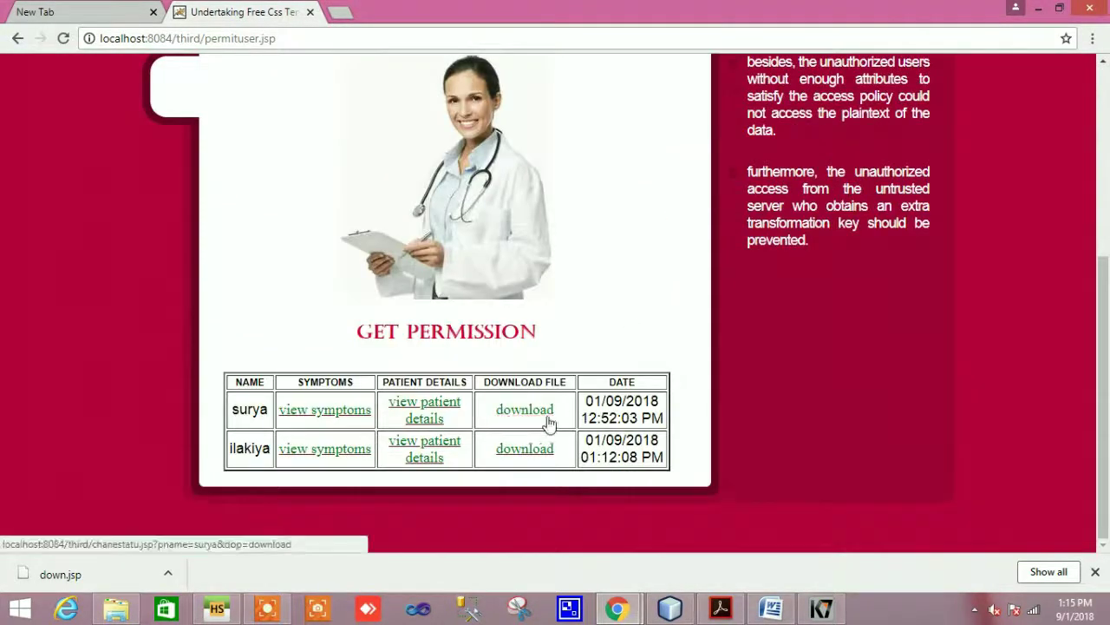
{"action": "left_click", "coordinate": [529, 450]}
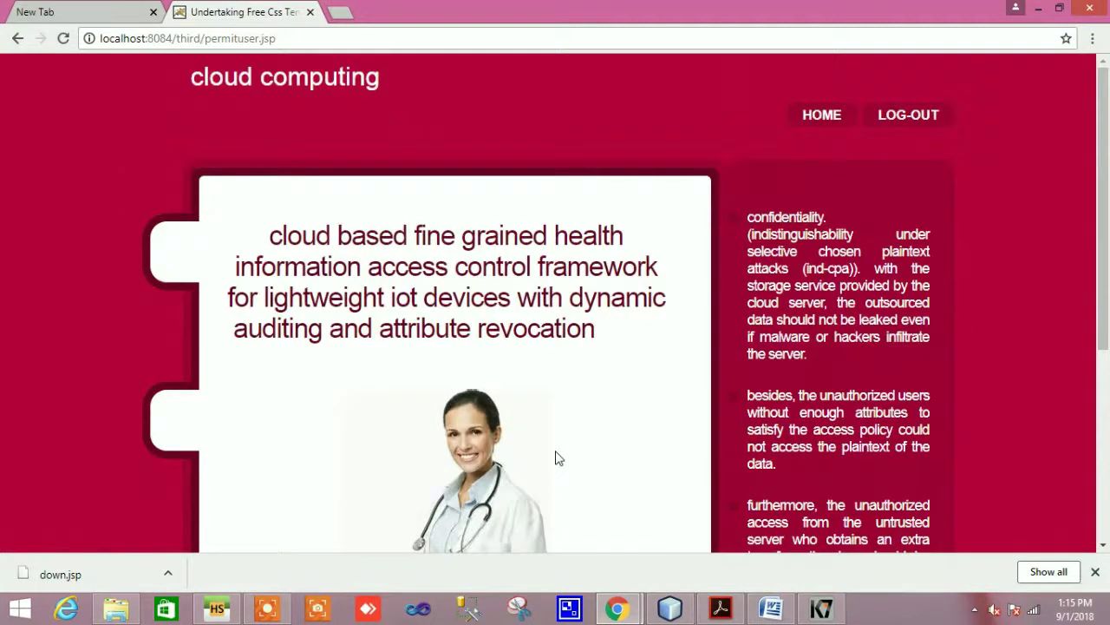
{"action": "scroll", "coordinate": [607, 451], "scroll_direction": "down", "scroll_amount": 4}
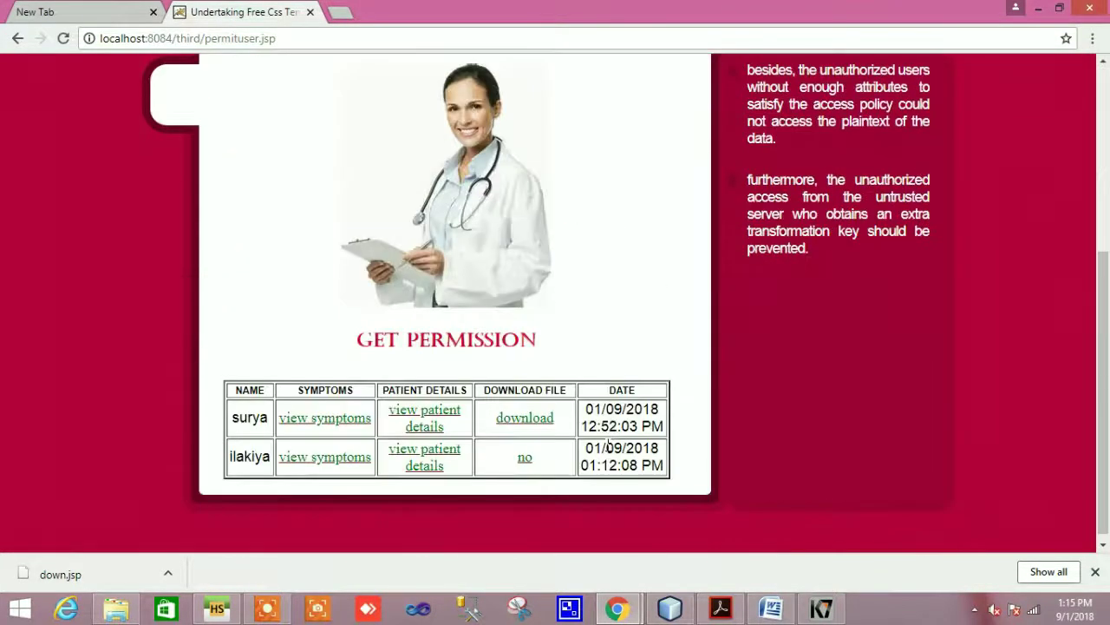
{"action": "left_click", "coordinate": [524, 458]}
{"action": "scroll", "coordinate": [765, 460], "scroll_direction": "down", "scroll_amount": 4}
{"action": "left_click", "coordinate": [540, 466]}
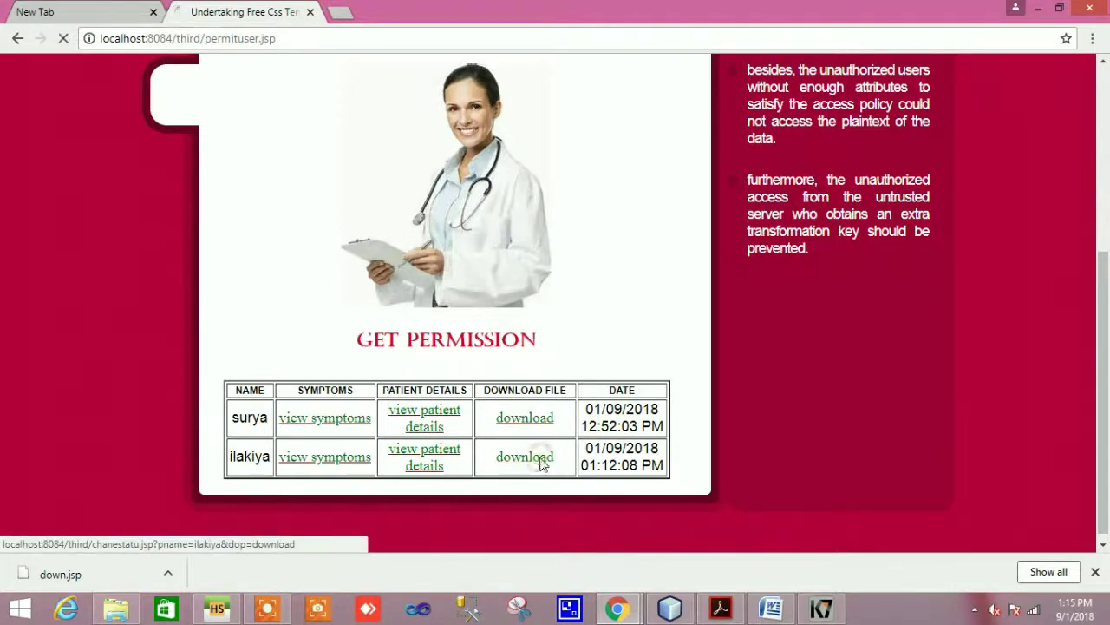
{"action": "scroll", "coordinate": [539, 466], "scroll_direction": "down", "scroll_amount": 5}
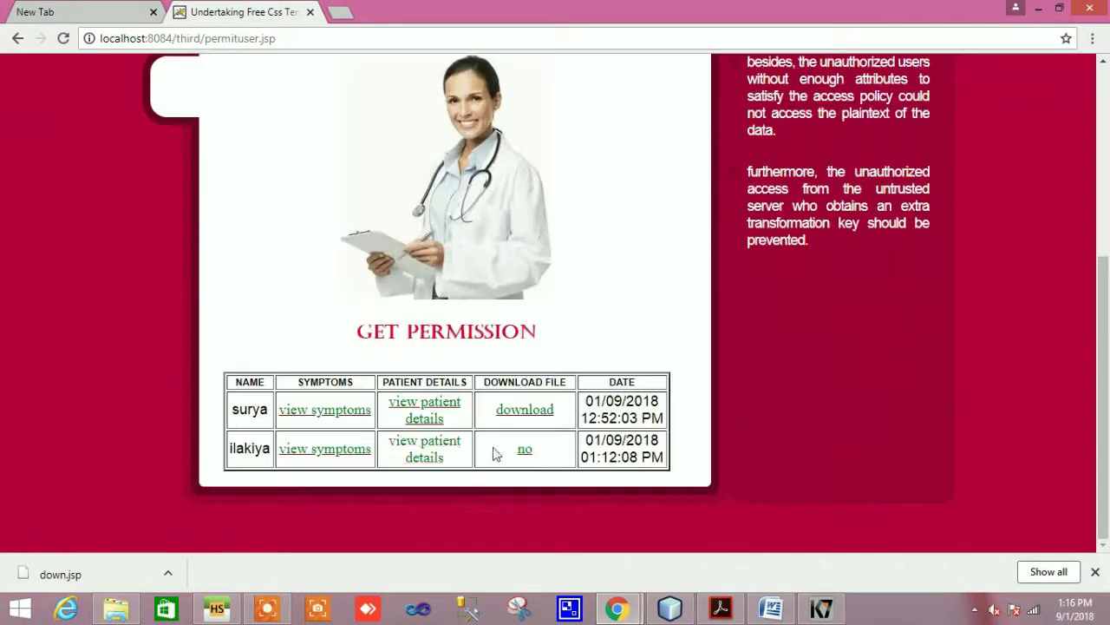
{"action": "left_click", "coordinate": [525, 451]}
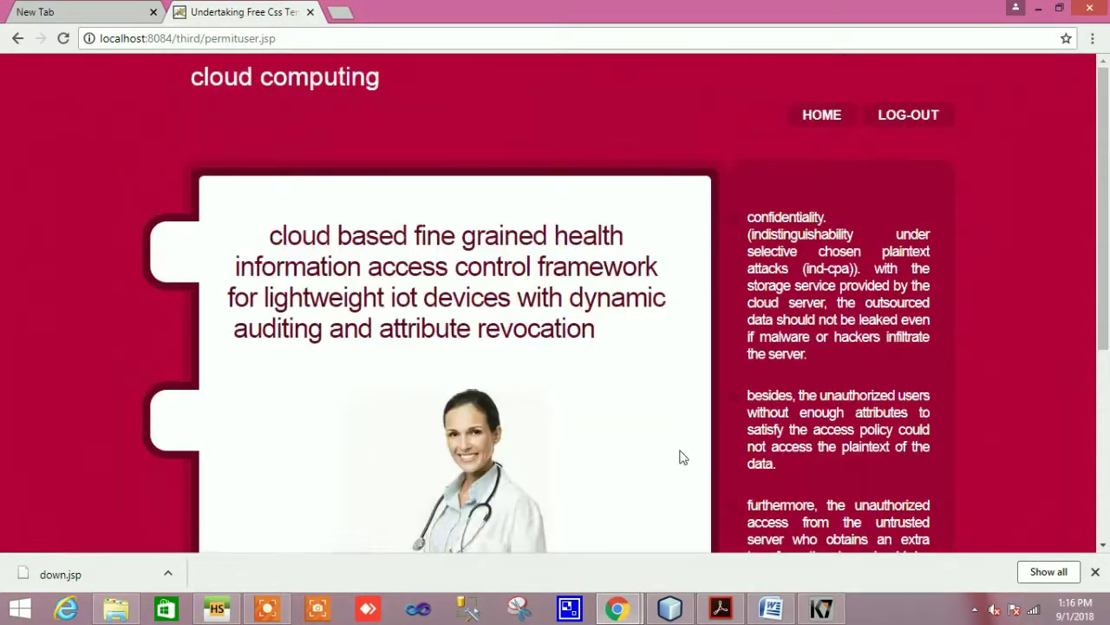
{"action": "scroll", "coordinate": [682, 457], "scroll_direction": "down", "scroll_amount": 4}
{"action": "scroll", "coordinate": [682, 457], "scroll_direction": "up", "scroll_amount": 3}
{"action": "left_click_drag", "start_coordinate": [1099, 217], "coordinate": [1105, 162]}
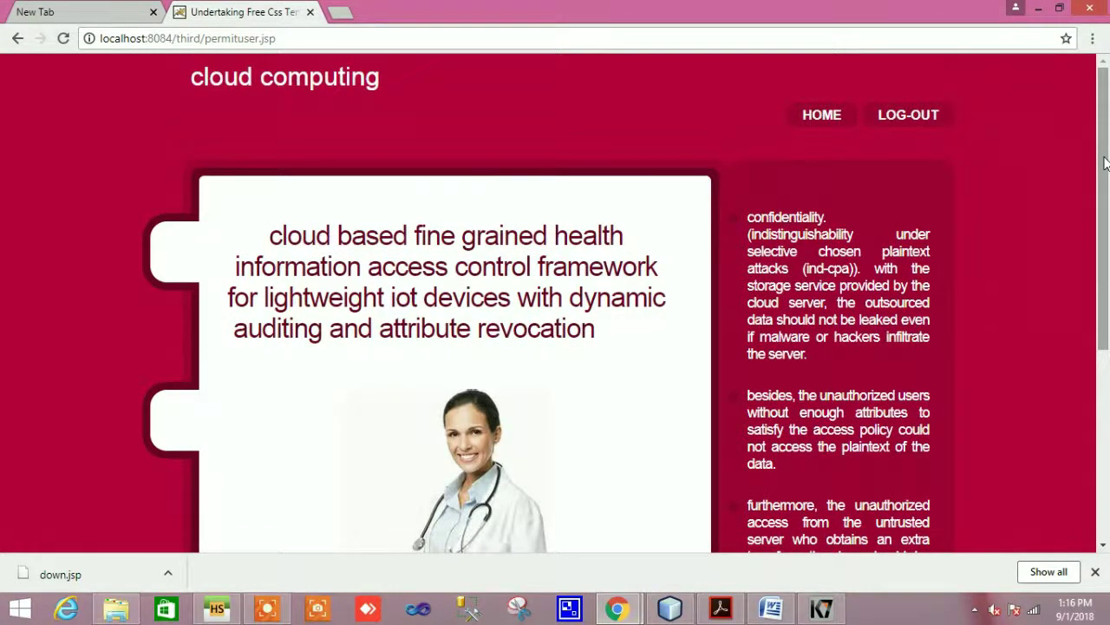
Log out of the authority account and go to the user login page
{"action": "left_click", "coordinate": [902, 122]}
{"action": "left_click", "coordinate": [835, 117]}
{"action": "scroll", "coordinate": [694, 532], "scroll_direction": "down", "scroll_amount": 5}
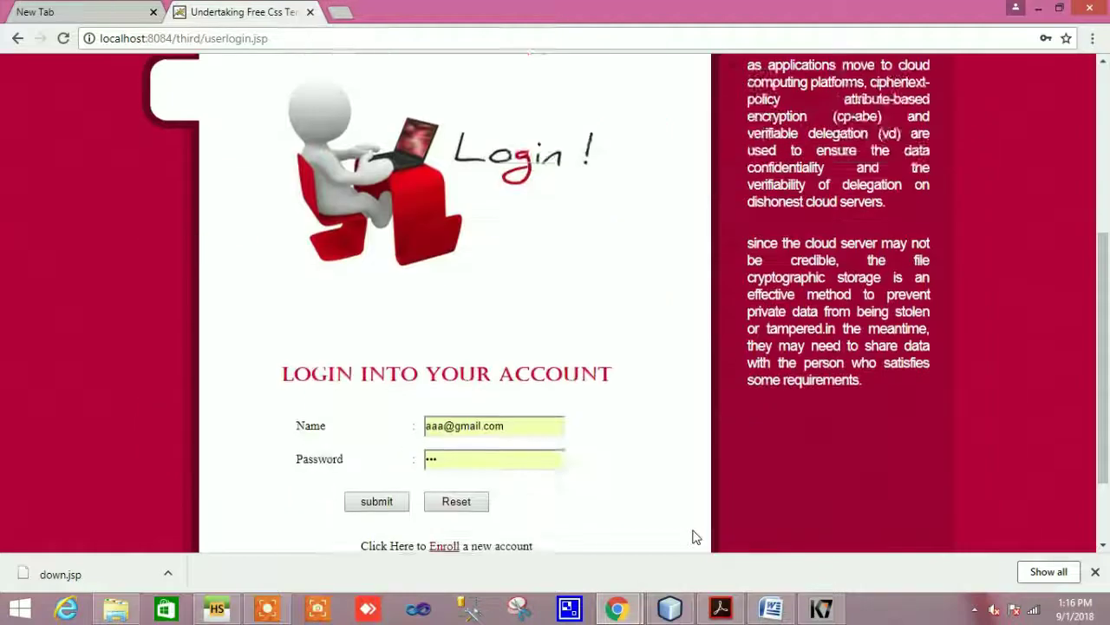
Clear the autofilled login fields and enter the registered user's name and password
{"action": "left_click", "coordinate": [506, 318]}
{"action": "left_click_drag", "start_coordinate": [506, 317], "coordinate": [350, 313]}
{"action": "key", "text": "BackSpace"}
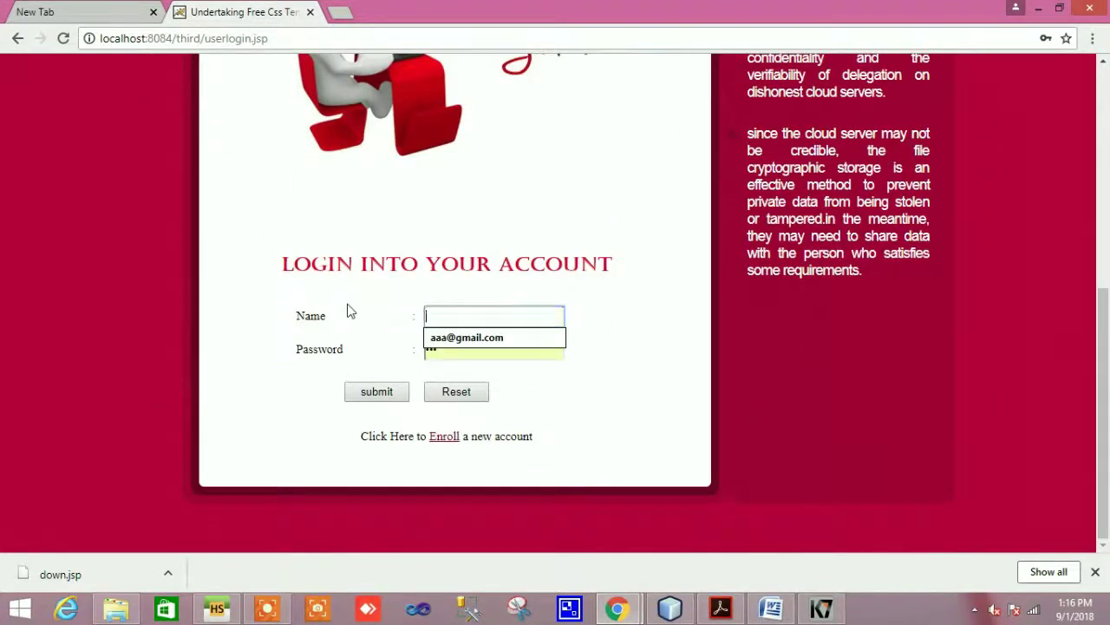
{"action": "left_click", "coordinate": [492, 355]}
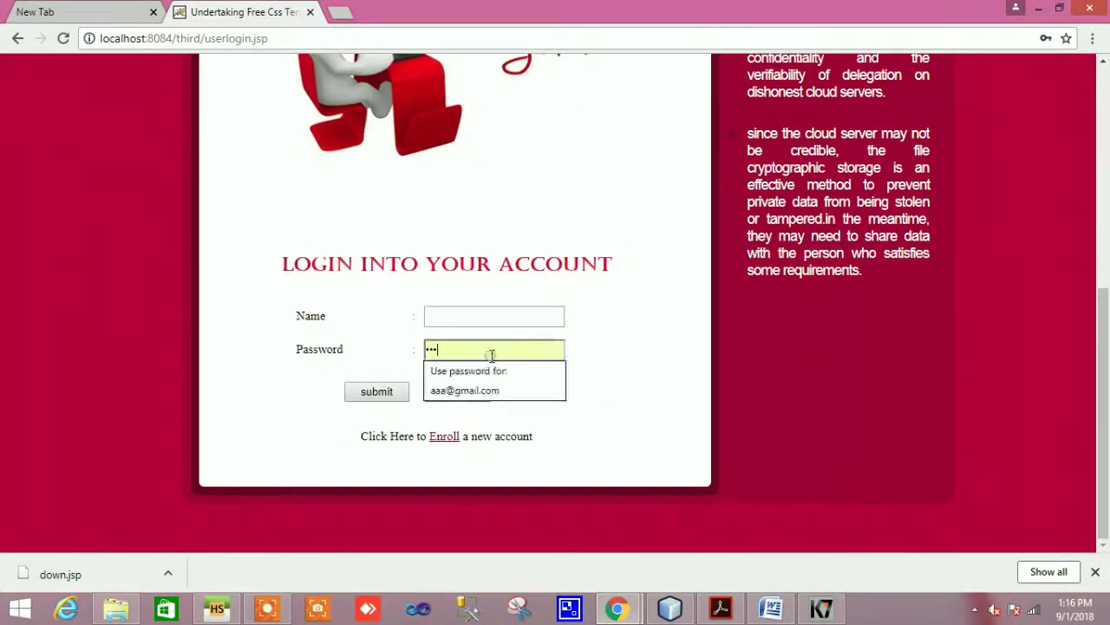
{"action": "key", "text": "BackSpace"}
{"action": "key", "text": "BackSpace"}
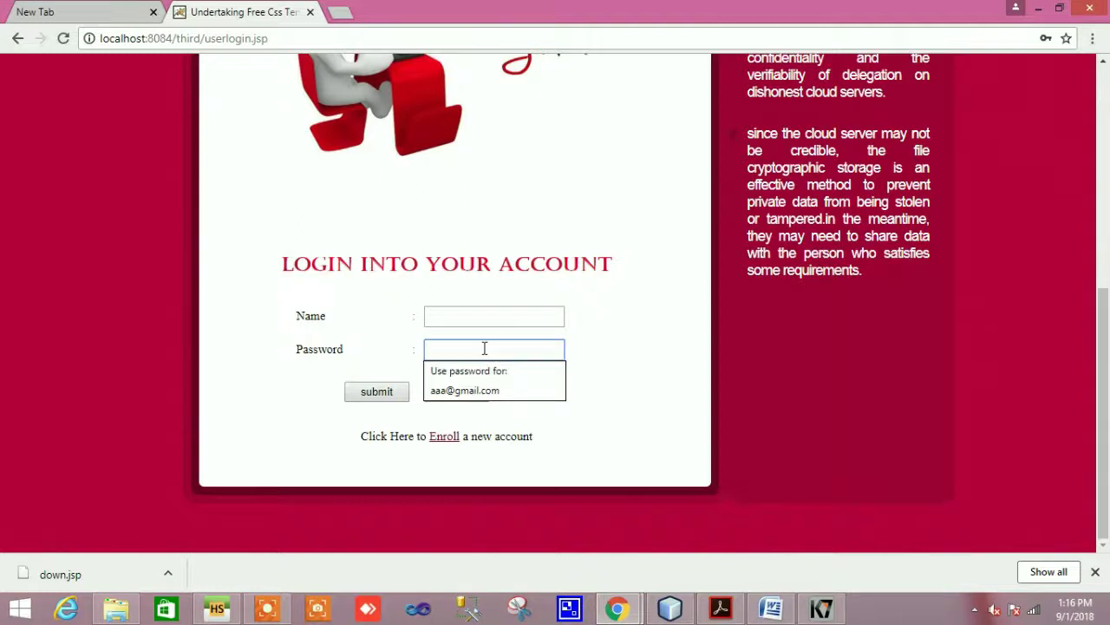
{"action": "left_click", "coordinate": [483, 318]}
{"action": "type", "text": "bas"}
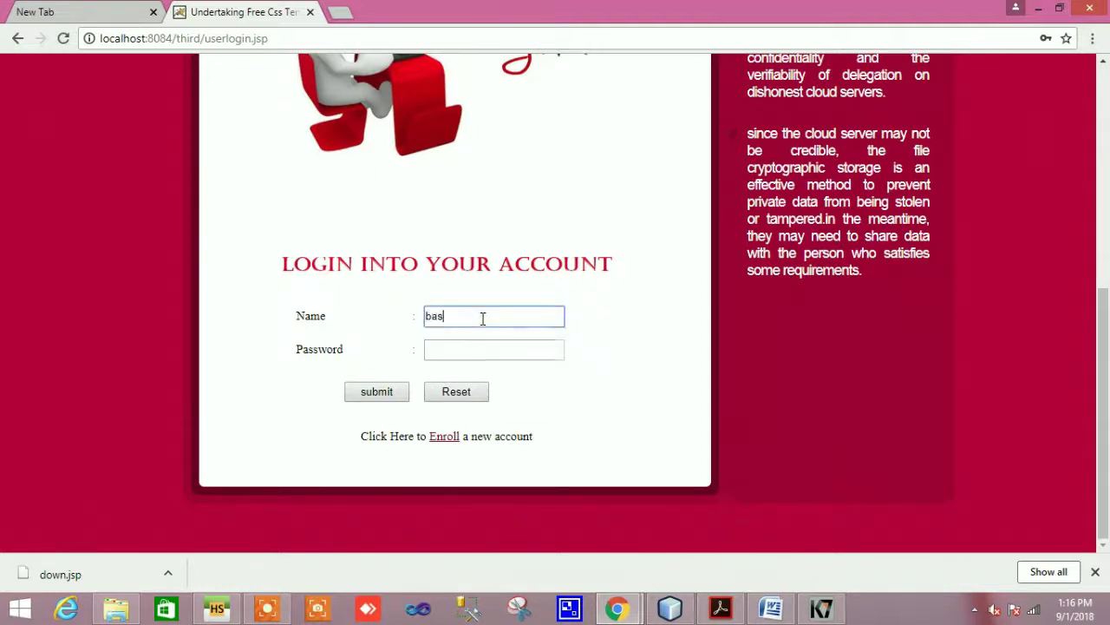
{"action": "type", "text": "kar"}
{"action": "left_click", "coordinate": [496, 352]}
{"action": "type", "text": "•"}
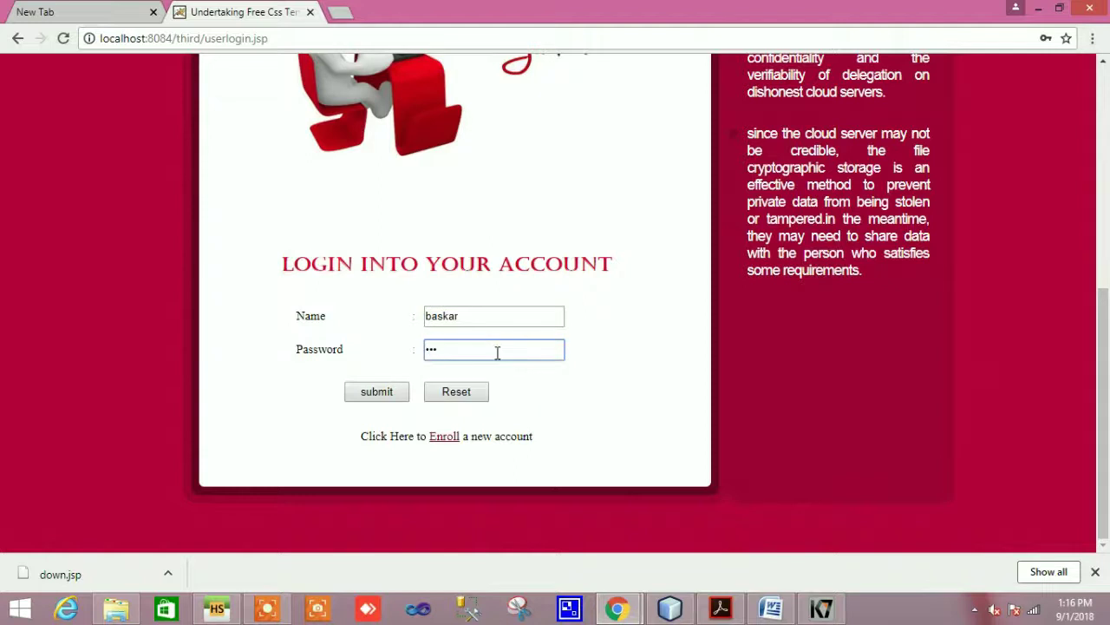